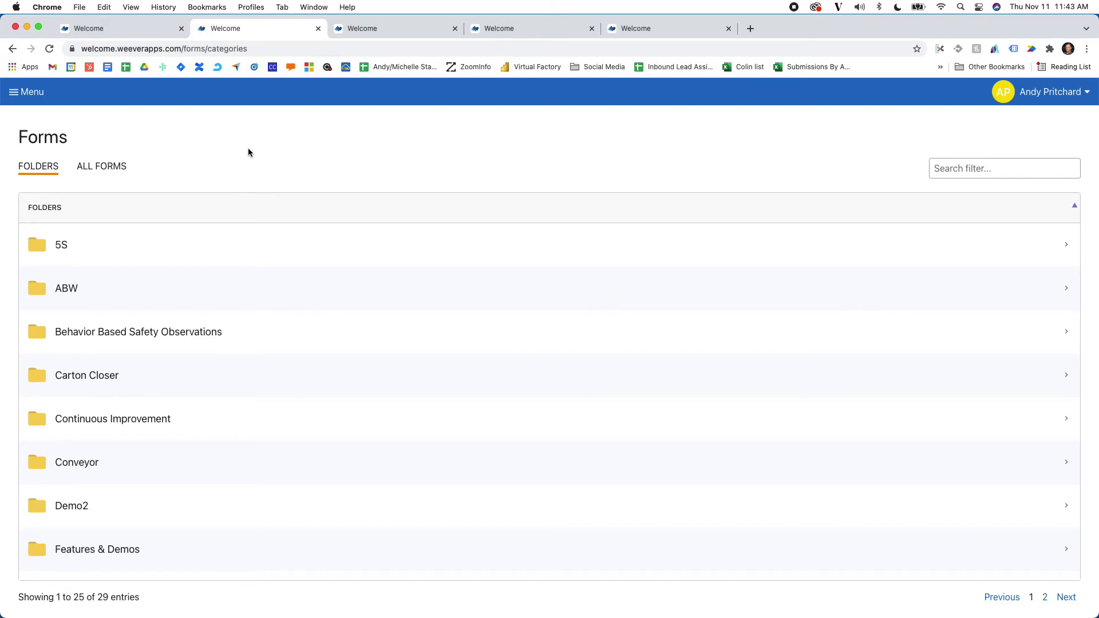
Step: Switch to the Weever Apps browser tab holding the BBS Report
{"action": "left_click", "coordinate": [404, 30]}
Step: Go to the Behavior Based Safety form builder tab and scroll its preview through the safety-observation info box
{"action": "left_click", "coordinate": [520, 29]}
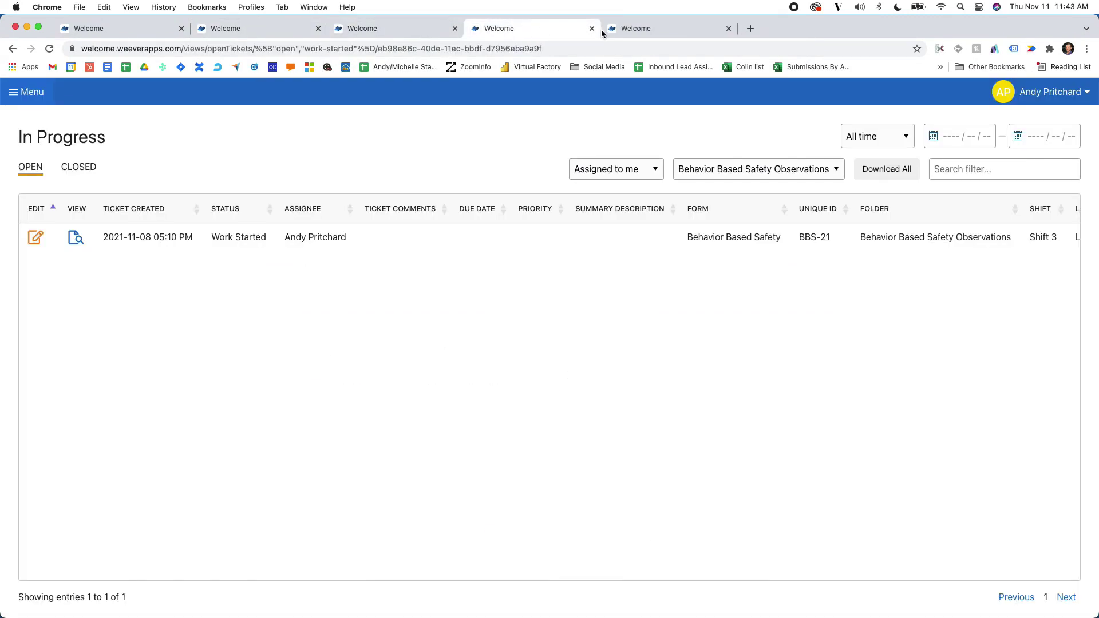
{"action": "left_click", "coordinate": [623, 28]}
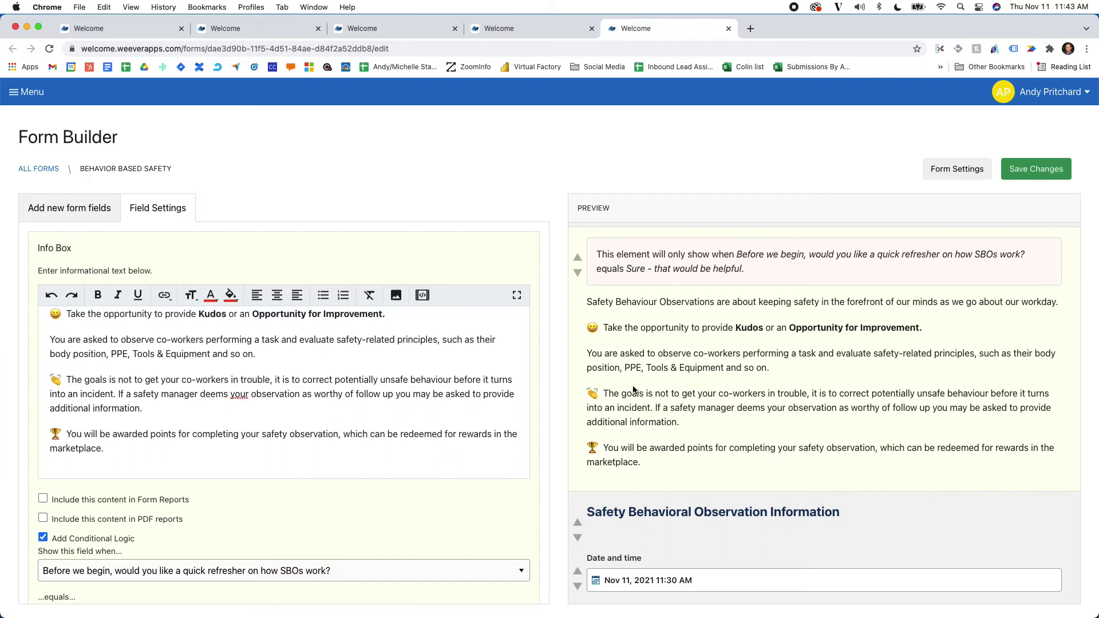
{"action": "scroll", "coordinate": [634, 389], "scroll_direction": "up", "scroll_amount": 3}
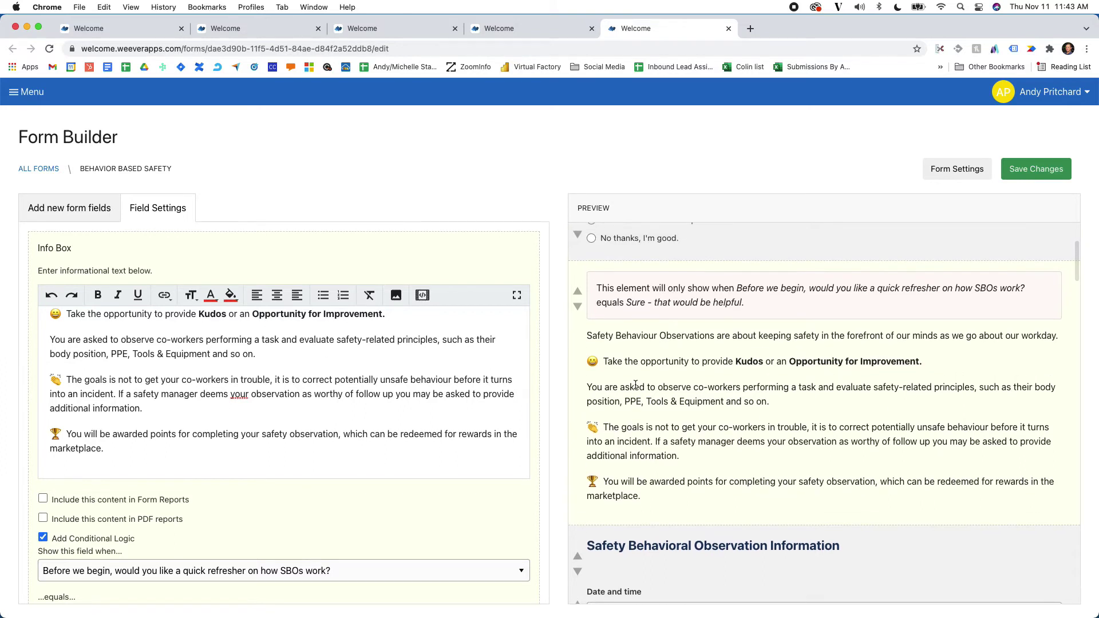
{"action": "scroll", "coordinate": [636, 385], "scroll_direction": "up", "scroll_amount": 5}
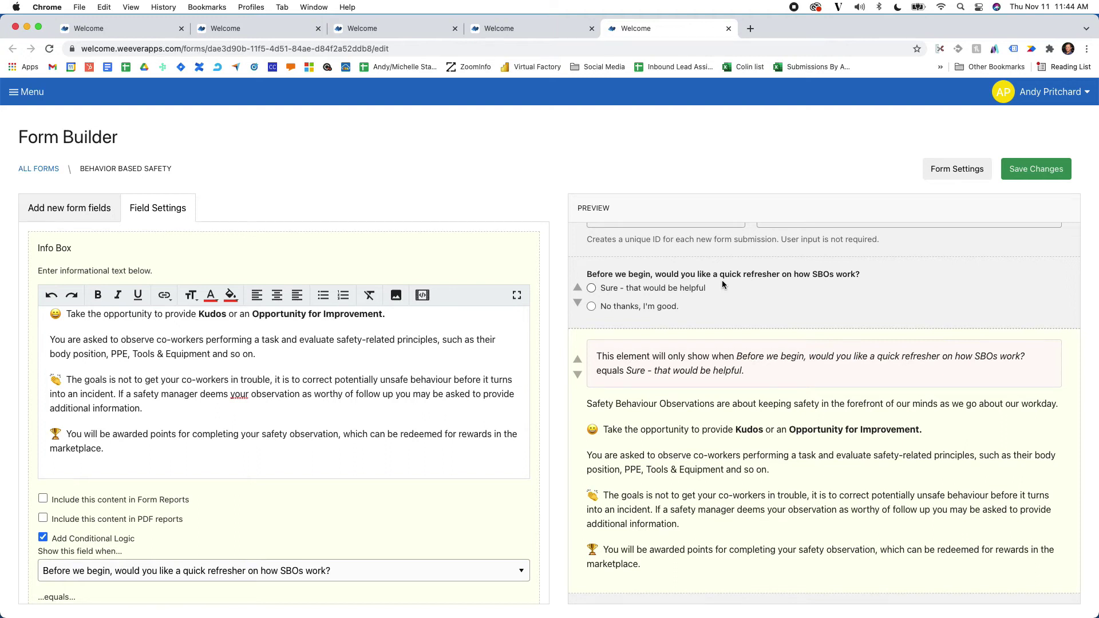
{"action": "scroll", "coordinate": [712, 399], "scroll_direction": "down", "scroll_amount": 1}
{"action": "scroll", "coordinate": [710, 399], "scroll_direction": "down", "scroll_amount": 3}
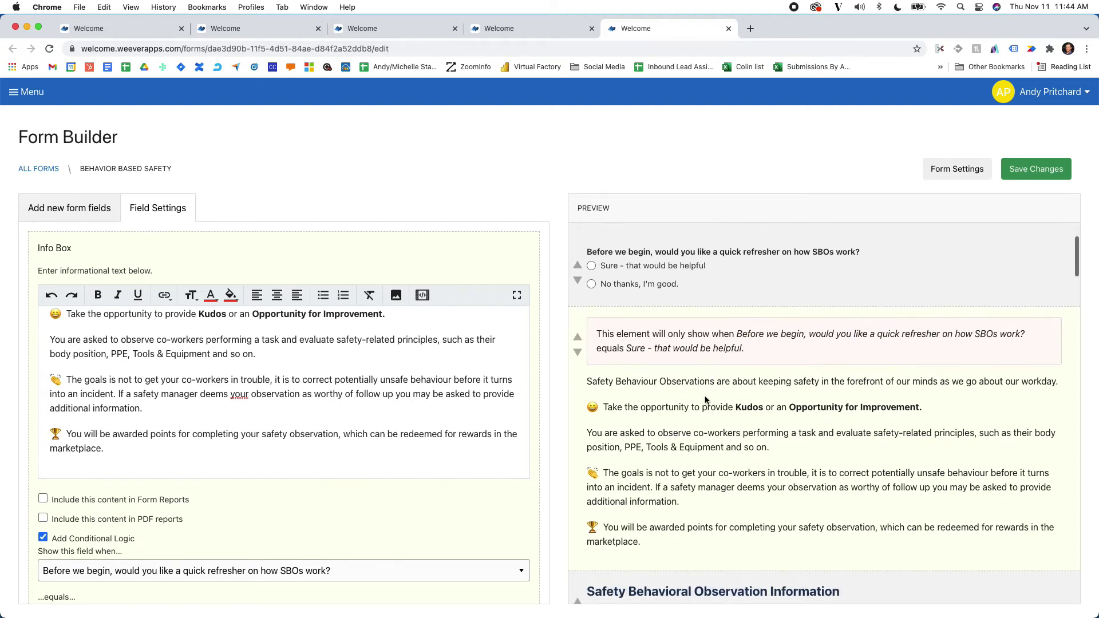
{"action": "scroll", "coordinate": [686, 399], "scroll_direction": "down", "scroll_amount": 2}
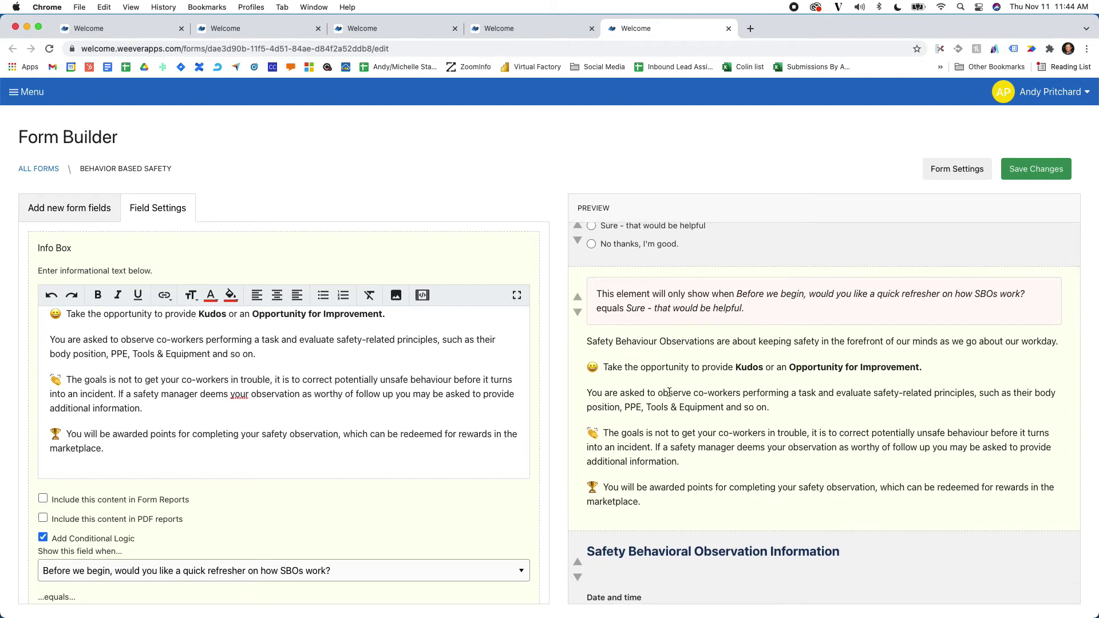
{"action": "scroll", "coordinate": [669, 393], "scroll_direction": "down", "scroll_amount": 1}
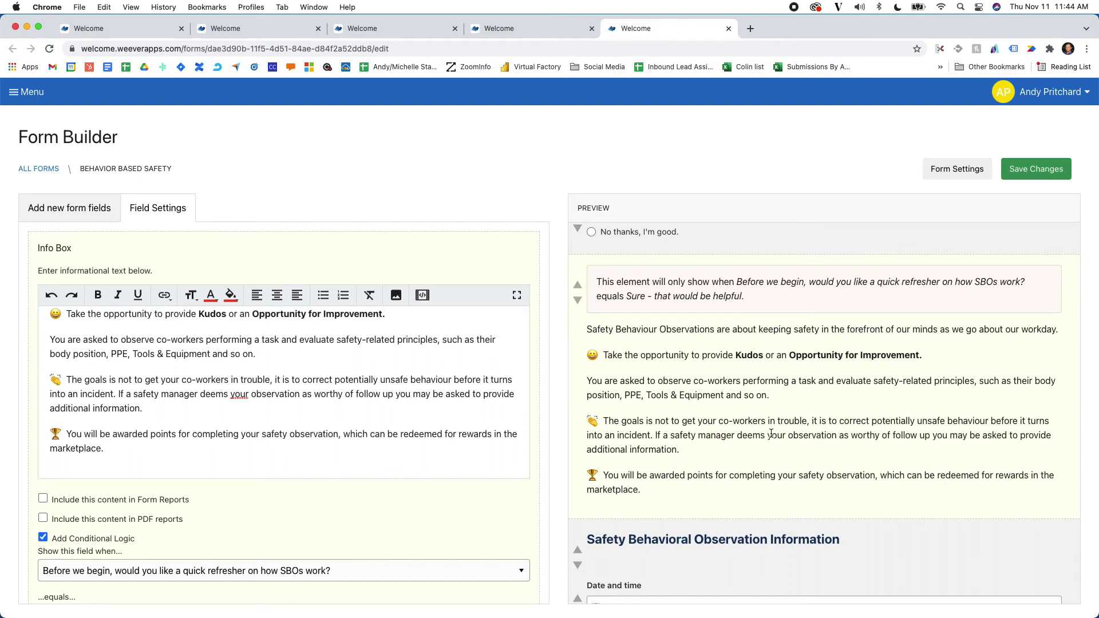
{"action": "scroll", "coordinate": [771, 434], "scroll_direction": "down", "scroll_amount": 1}
{"action": "scroll", "coordinate": [771, 434], "scroll_direction": "down", "scroll_amount": 6}
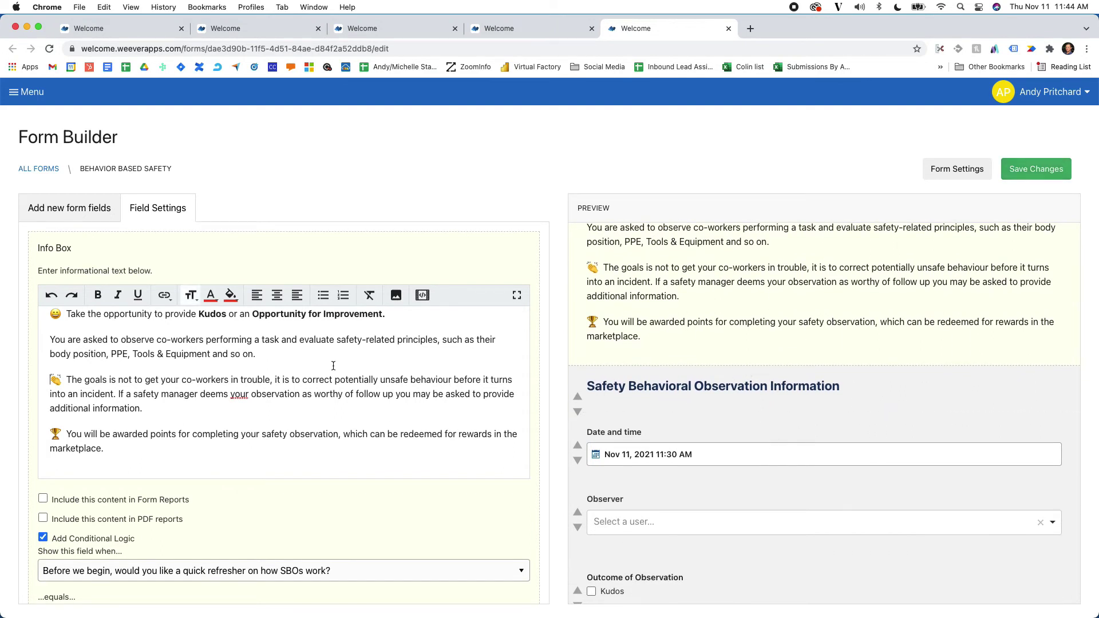
{"action": "scroll", "coordinate": [268, 375], "scroll_direction": "down", "scroll_amount": 1}
{"action": "scroll", "coordinate": [678, 402], "scroll_direction": "down", "scroll_amount": 2}
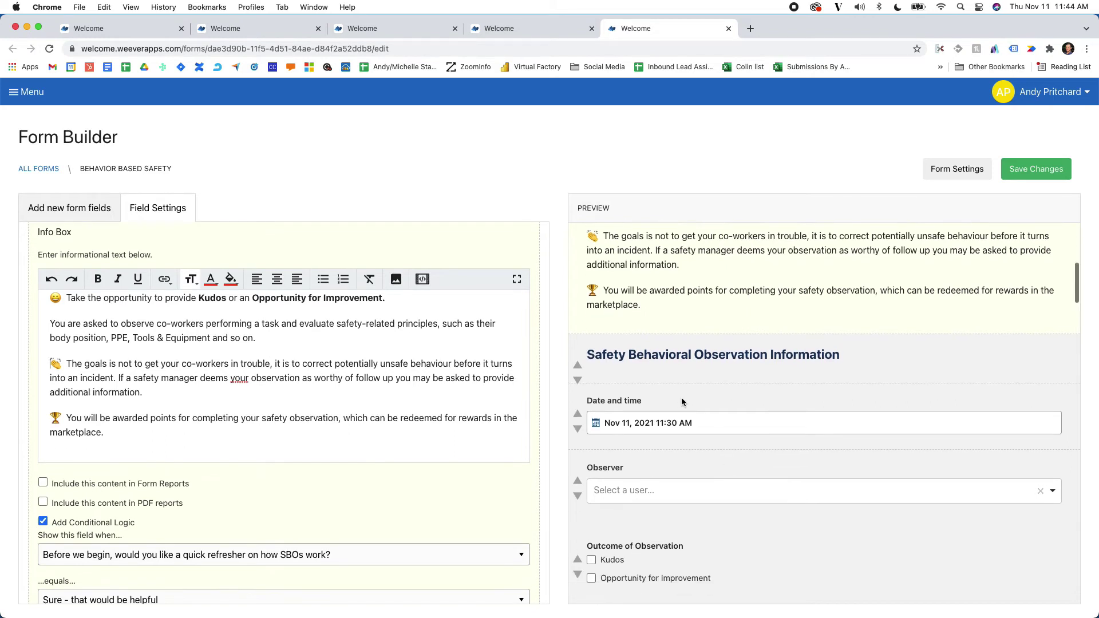
Step: Inspect the Date and time field, then Outcome of Observation's Kudos and Opportunity for Improvement options
{"action": "left_click", "coordinate": [678, 402]}
{"action": "scroll", "coordinate": [722, 411], "scroll_direction": "down", "scroll_amount": 2}
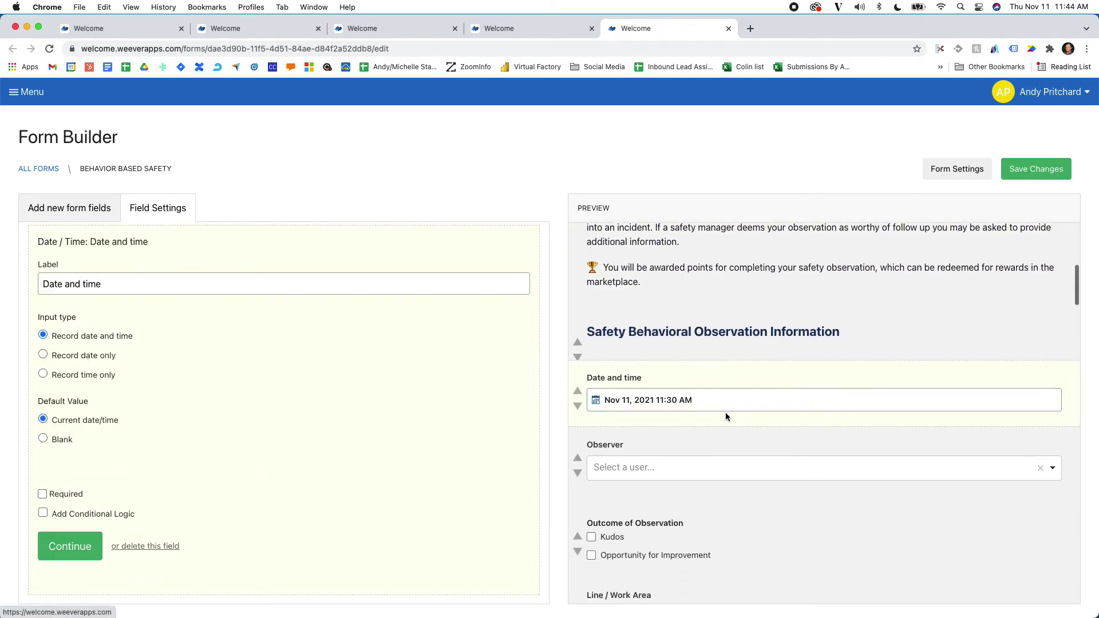
{"action": "scroll", "coordinate": [723, 412], "scroll_direction": "down", "scroll_amount": 1}
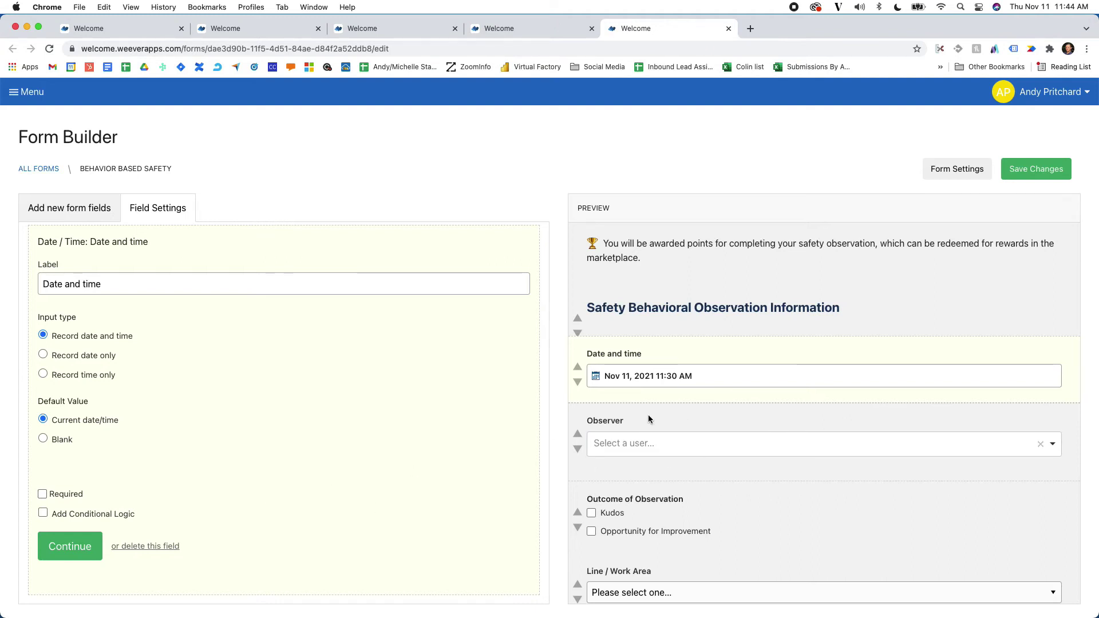
{"action": "scroll", "coordinate": [649, 415], "scroll_direction": "down", "scroll_amount": 2}
{"action": "left_click", "coordinate": [677, 451]}
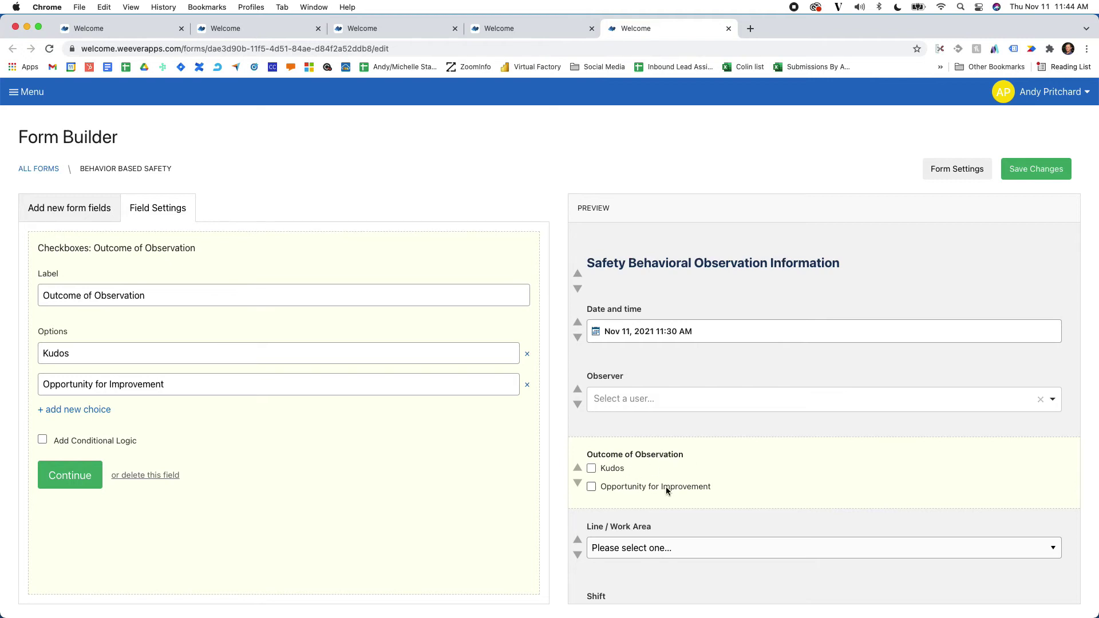
{"action": "scroll", "coordinate": [655, 494], "scroll_direction": "down", "scroll_amount": 1}
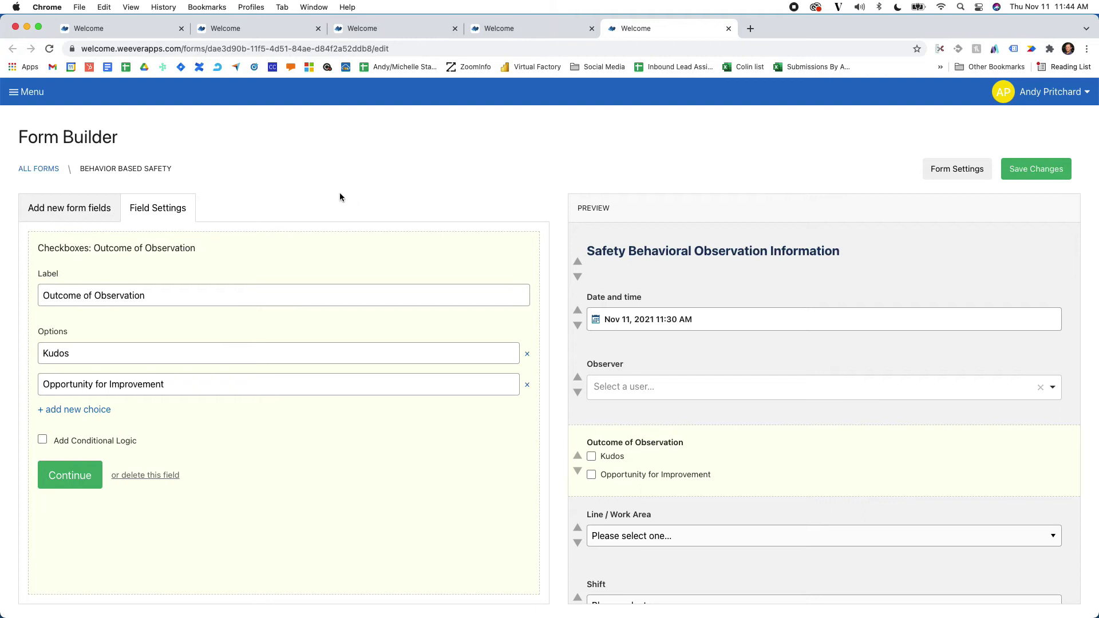
{"action": "left_click", "coordinate": [26, 92]}
Step: Open Behavior Based Safety from the Behavior Based Safety Observations folder and answer 'Sure - that would be helpful'
{"action": "left_click", "coordinate": [77, 260]}
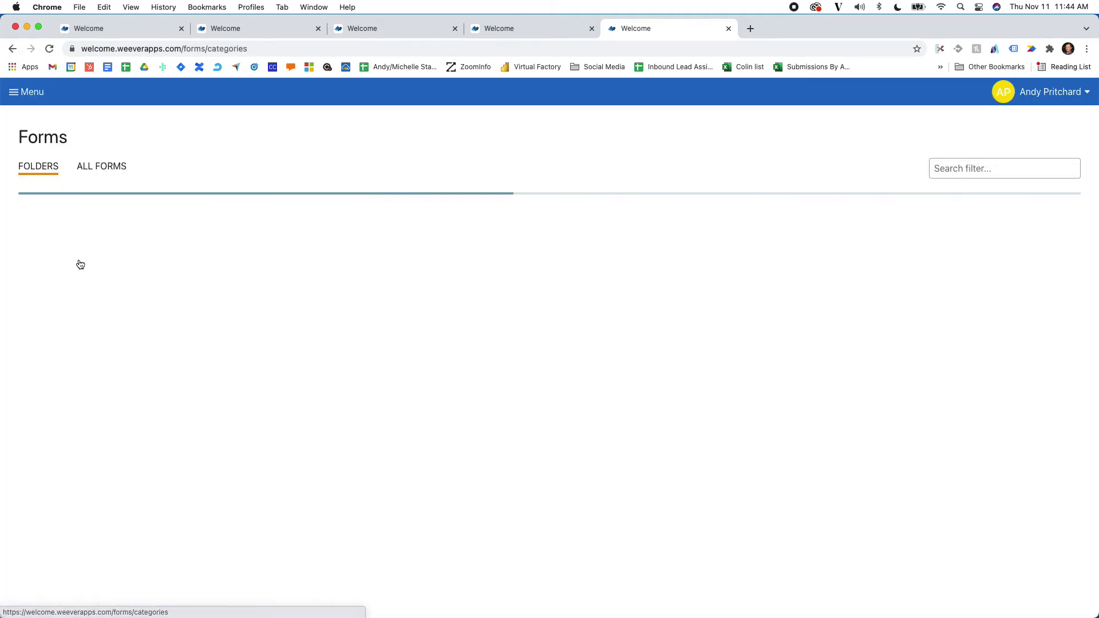
{"action": "left_click", "coordinate": [87, 334]}
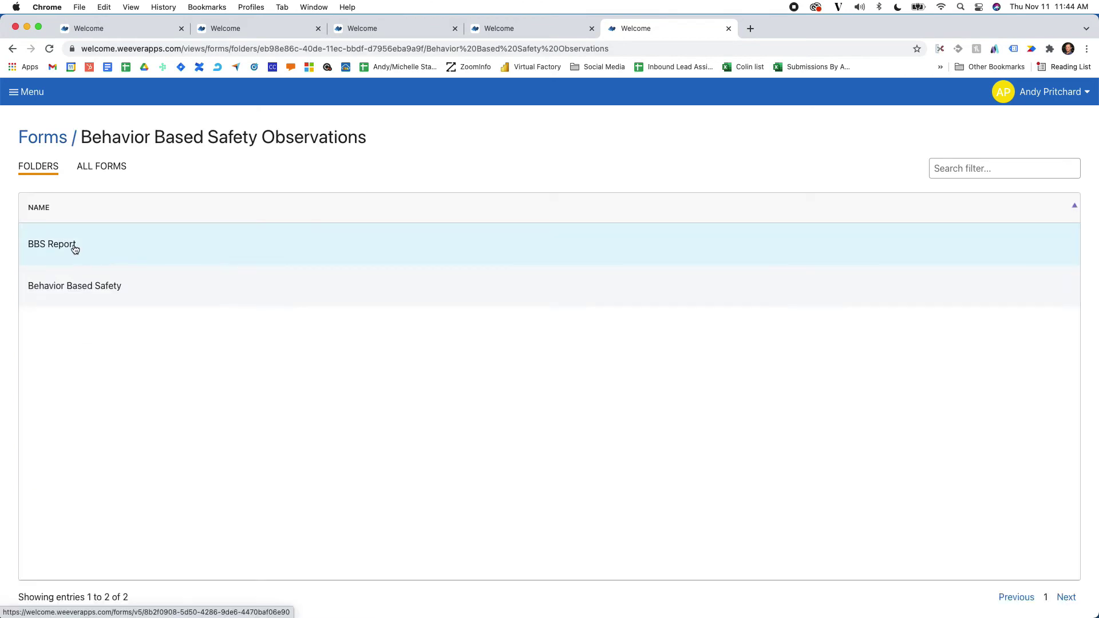
{"action": "left_click", "coordinate": [80, 280]}
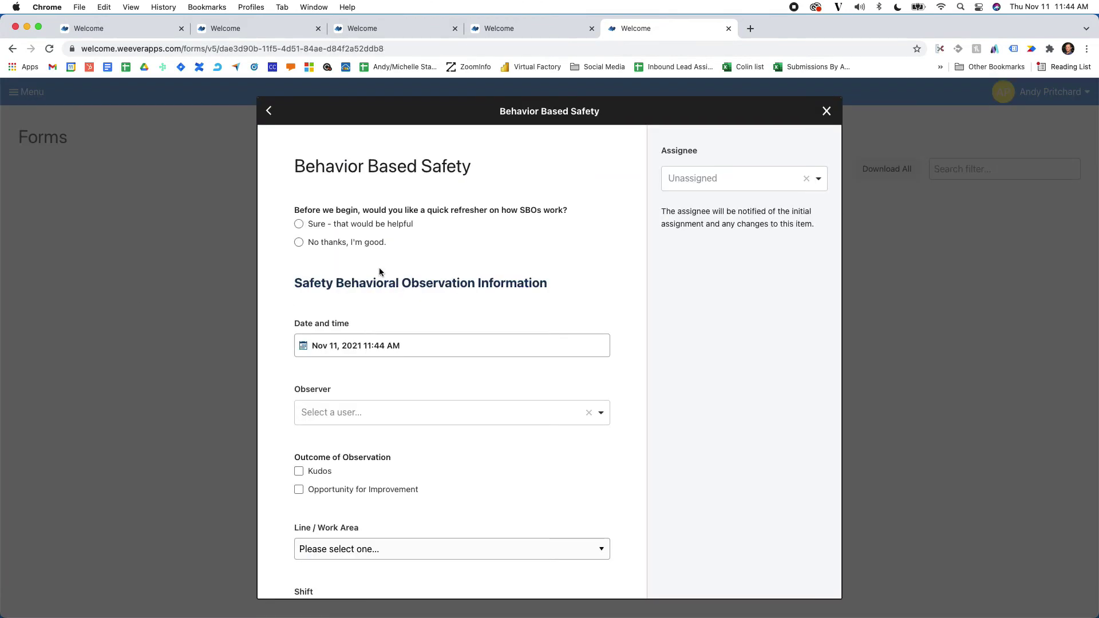
{"action": "left_click", "coordinate": [350, 228]}
{"action": "scroll", "coordinate": [407, 375], "scroll_direction": "down", "scroll_amount": 1}
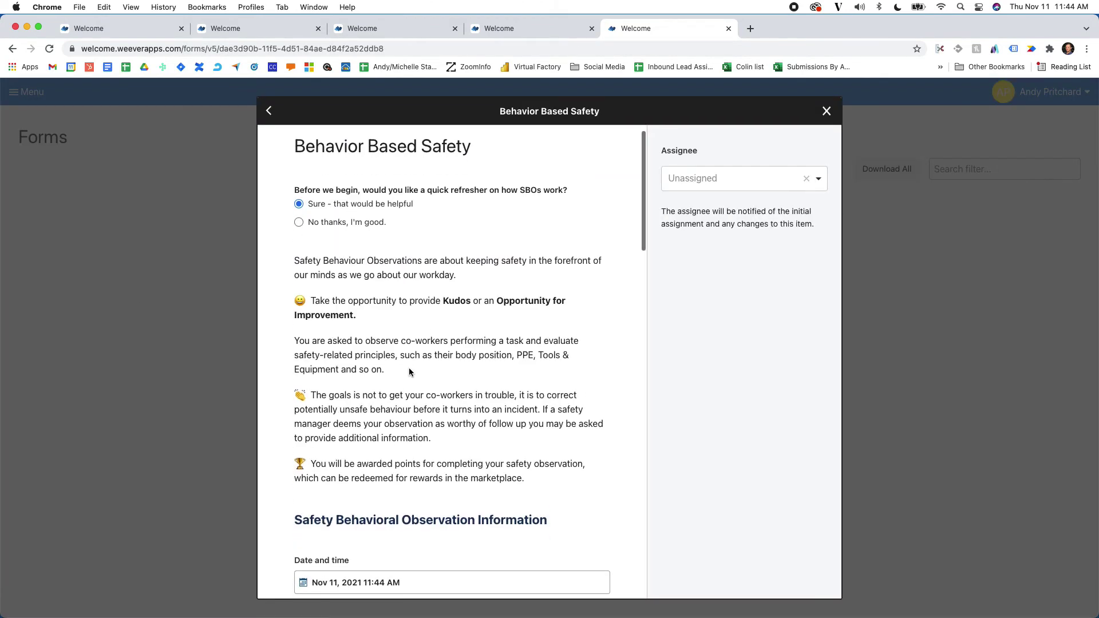
{"action": "scroll", "coordinate": [406, 375], "scroll_direction": "down", "scroll_amount": 1}
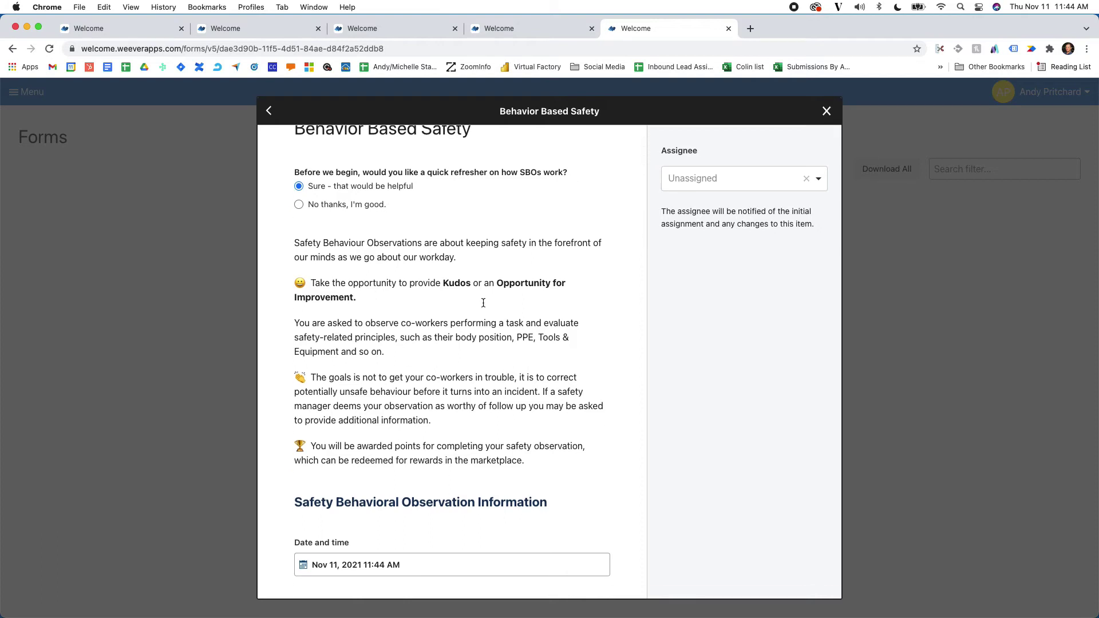
{"action": "scroll", "coordinate": [379, 312], "scroll_direction": "down", "scroll_amount": 1}
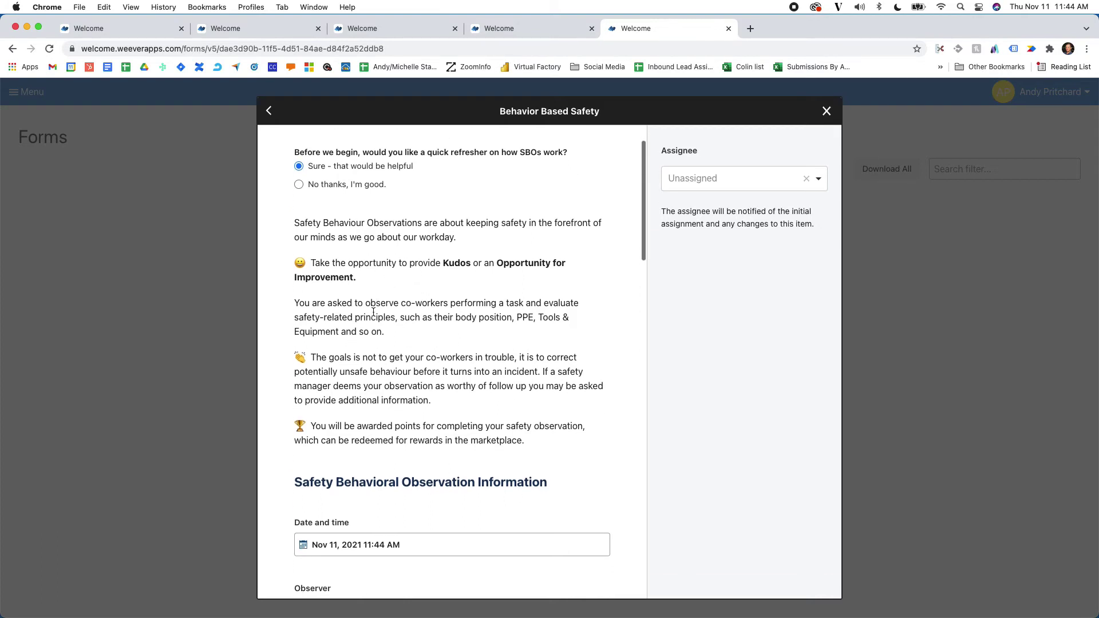
{"action": "scroll", "coordinate": [419, 330], "scroll_direction": "down", "scroll_amount": 1}
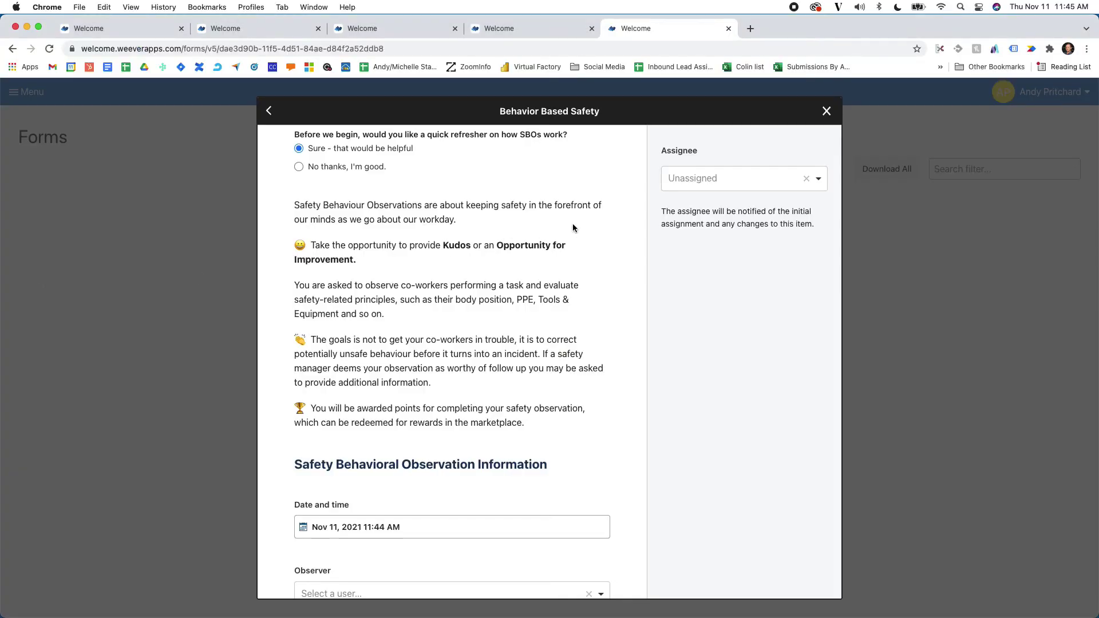
{"action": "scroll", "coordinate": [460, 243], "scroll_direction": "up", "scroll_amount": 1}
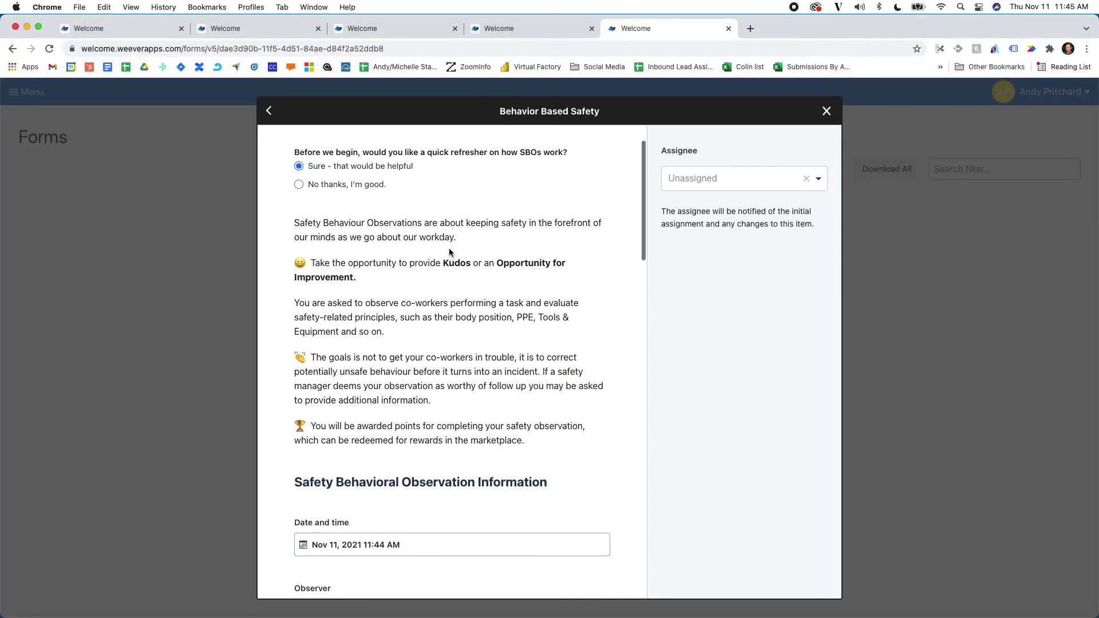
{"action": "scroll", "coordinate": [449, 248], "scroll_direction": "up", "scroll_amount": 3}
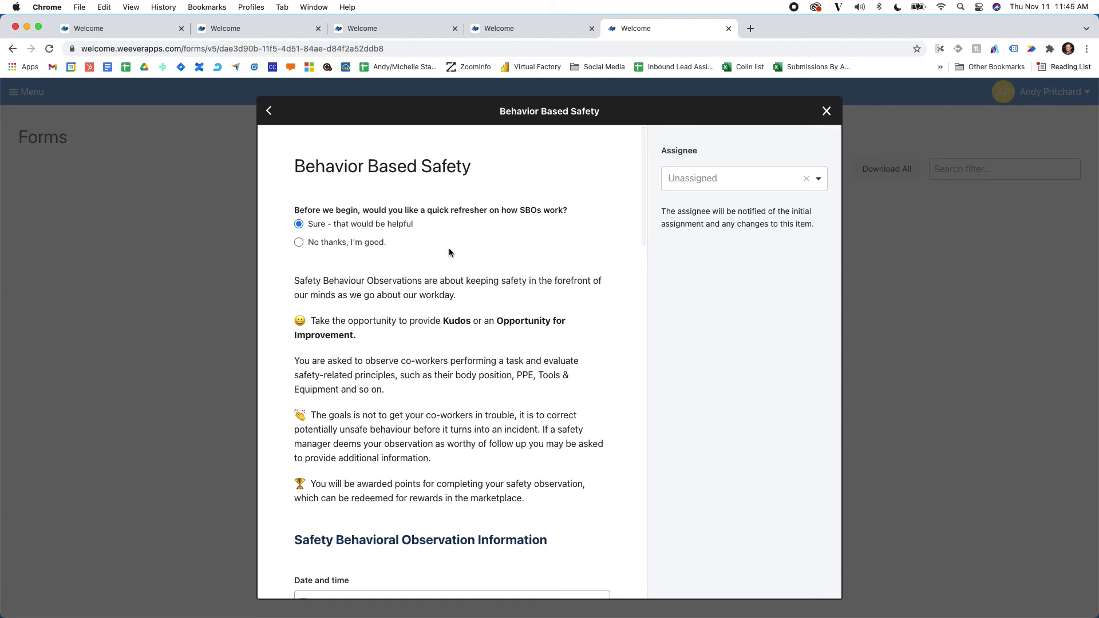
Step: Assign the safety observation submission to yourself and submit the form
{"action": "left_click", "coordinate": [692, 179]}
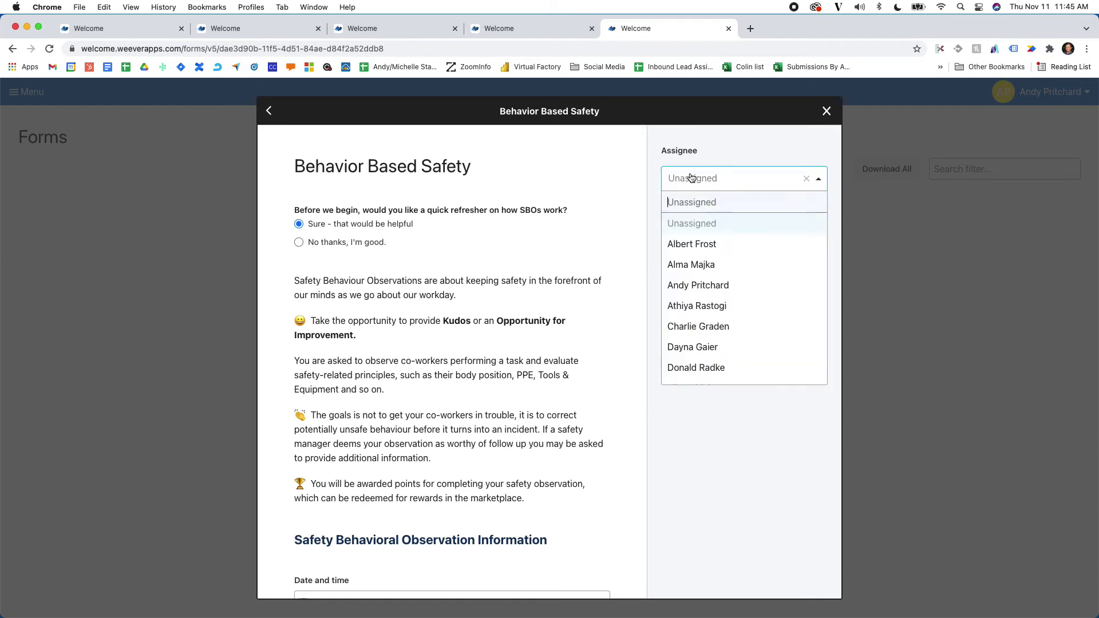
{"action": "left_click", "coordinate": [690, 285]}
{"action": "scroll", "coordinate": [490, 279], "scroll_direction": "down", "scroll_amount": 1}
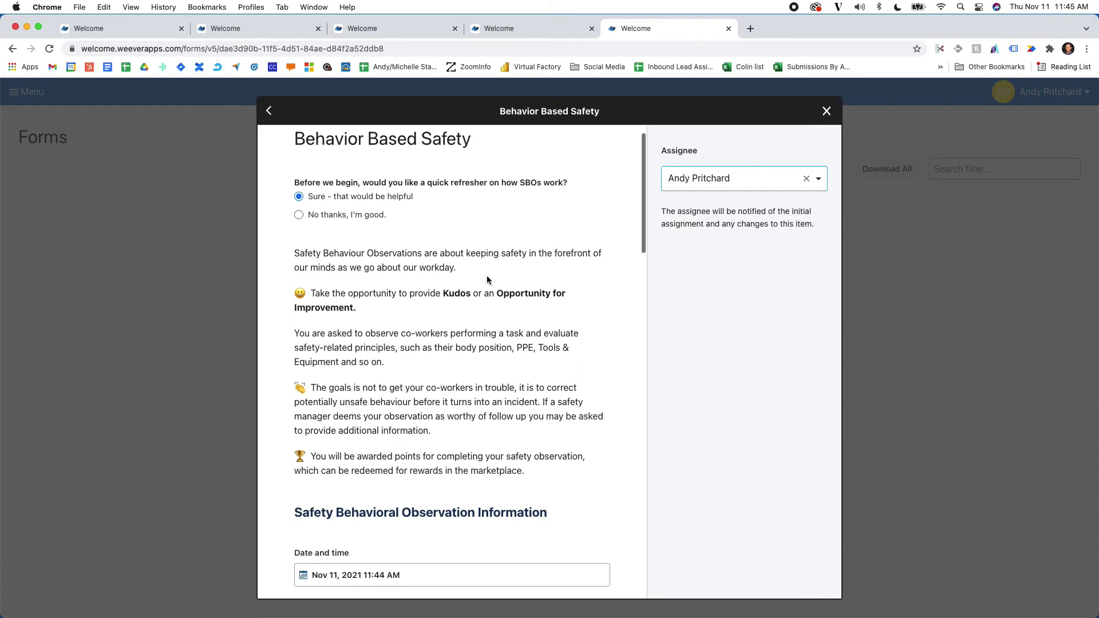
{"action": "scroll", "coordinate": [488, 280], "scroll_direction": "down", "scroll_amount": 15}
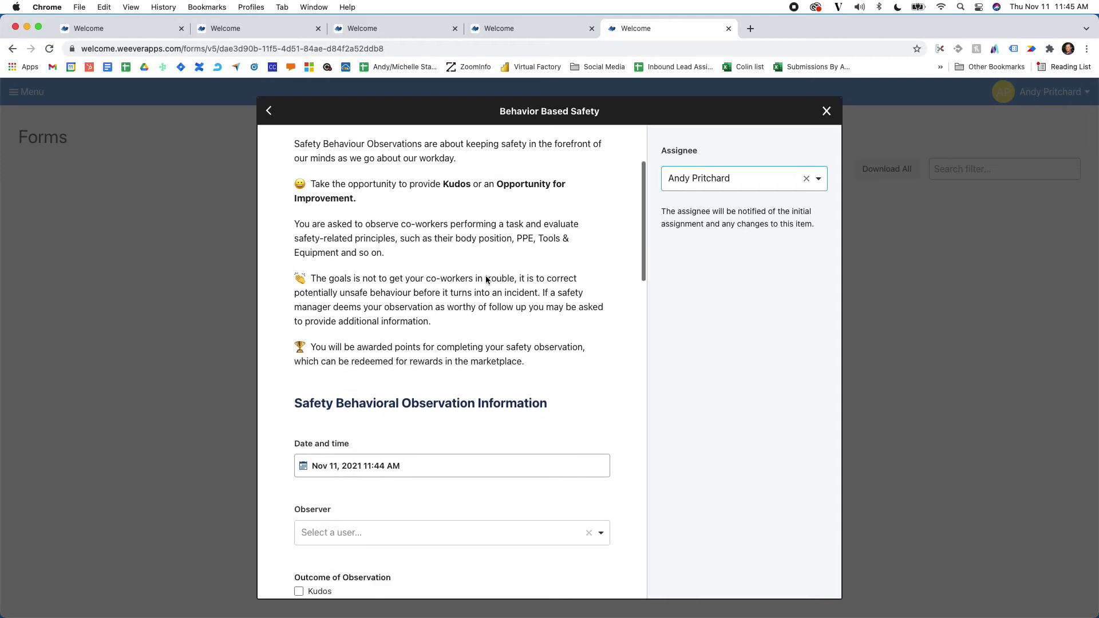
{"action": "scroll", "coordinate": [486, 281], "scroll_direction": "down", "scroll_amount": 10}
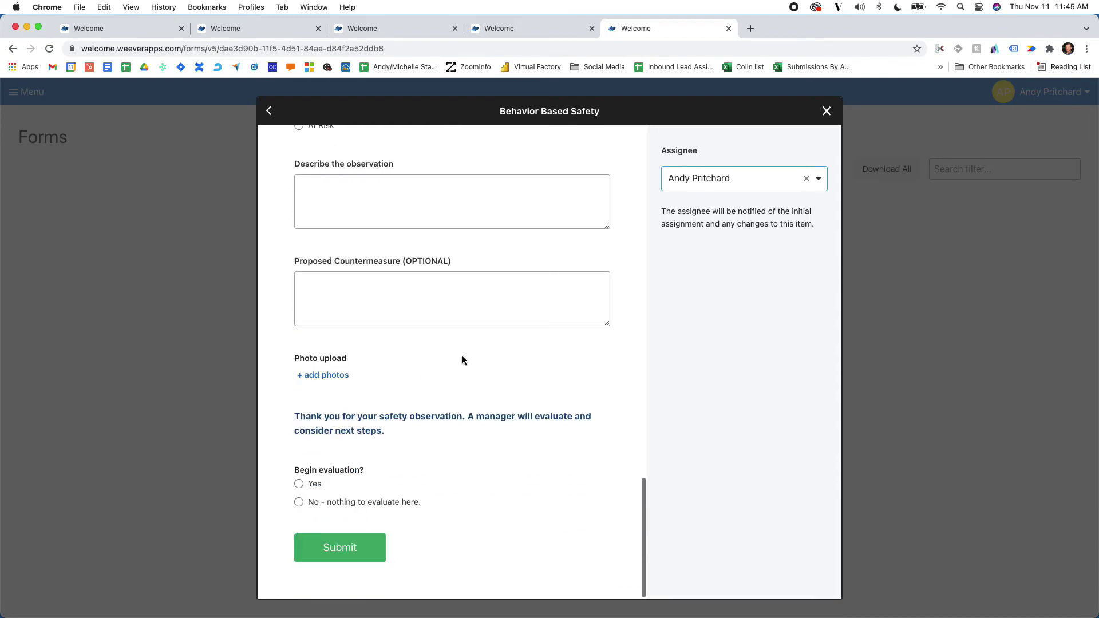
{"action": "left_click", "coordinate": [340, 551]}
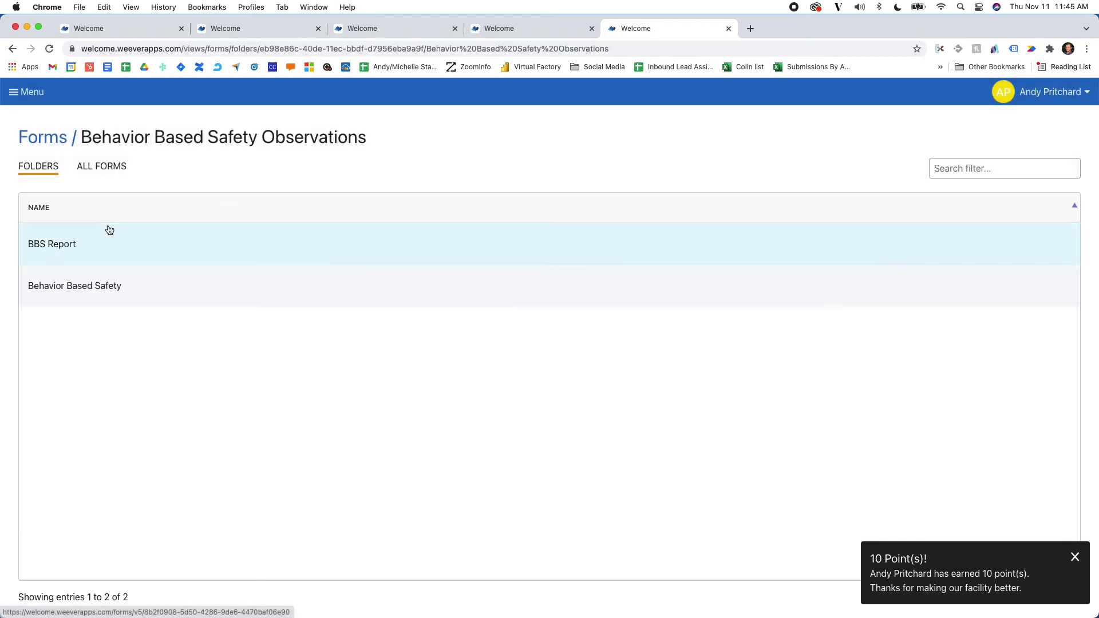
Step: Filter the In Progress ticket list to the Behavior Based Safety Observations category
{"action": "left_click", "coordinate": [37, 98]}
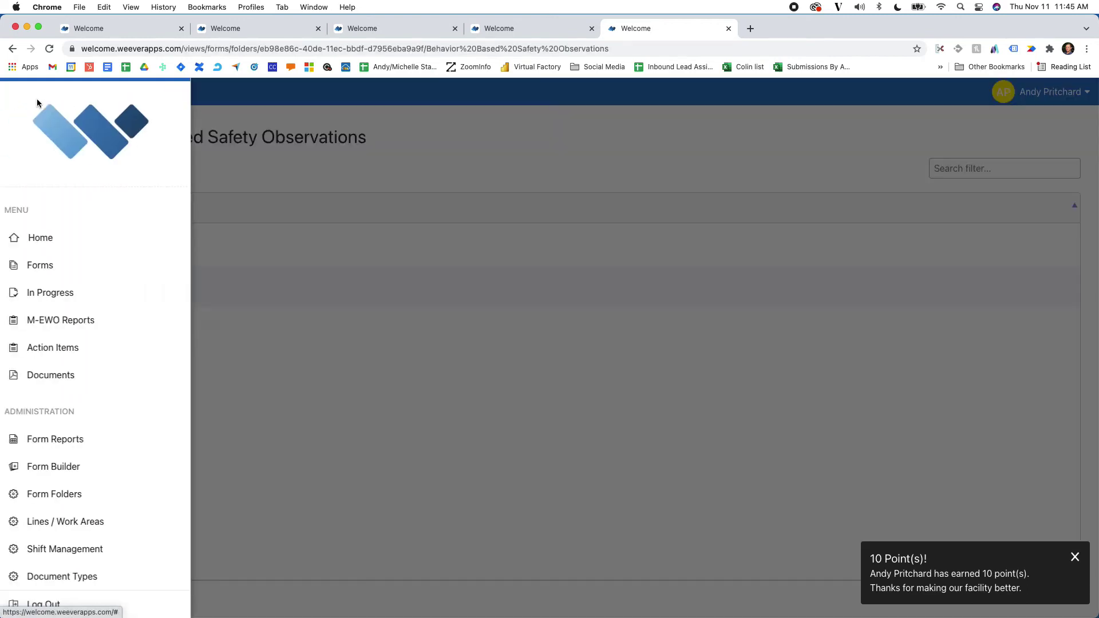
{"action": "left_click", "coordinate": [59, 293]}
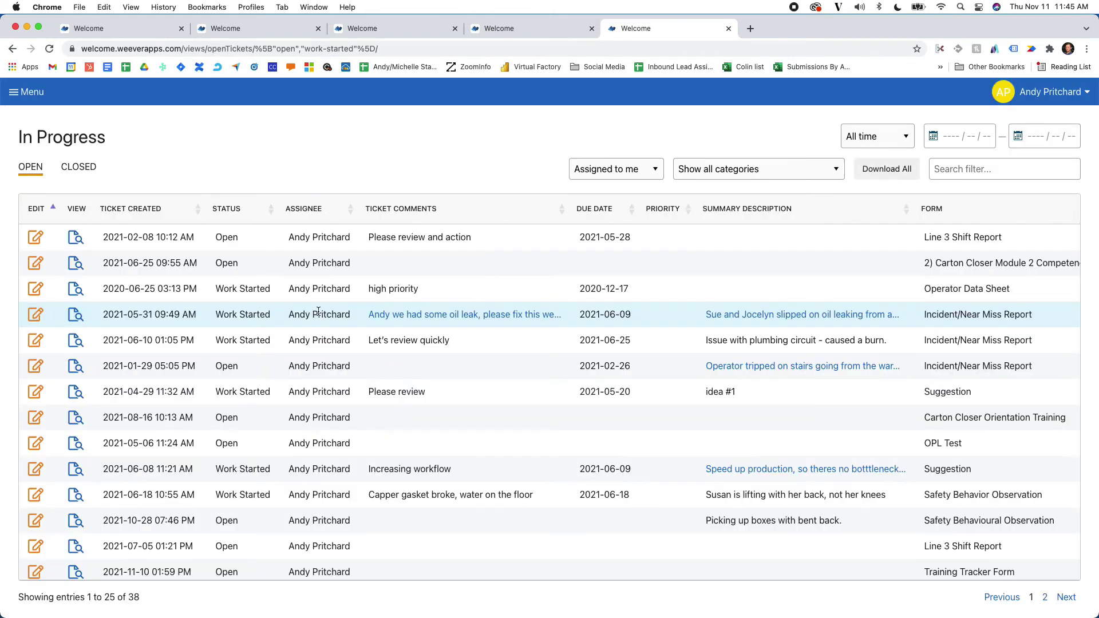
{"action": "left_click", "coordinate": [700, 169]}
{"action": "left_click", "coordinate": [703, 230]}
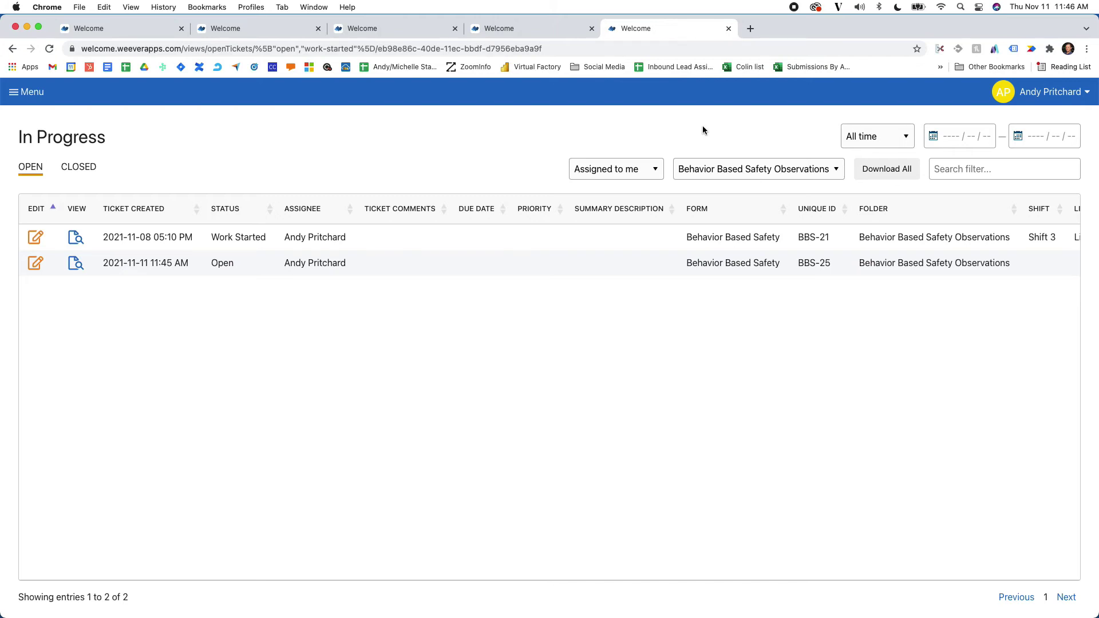
Step: Return to the Home welcome page and open the list of all 38 in-progress items
{"action": "left_click", "coordinate": [40, 93]}
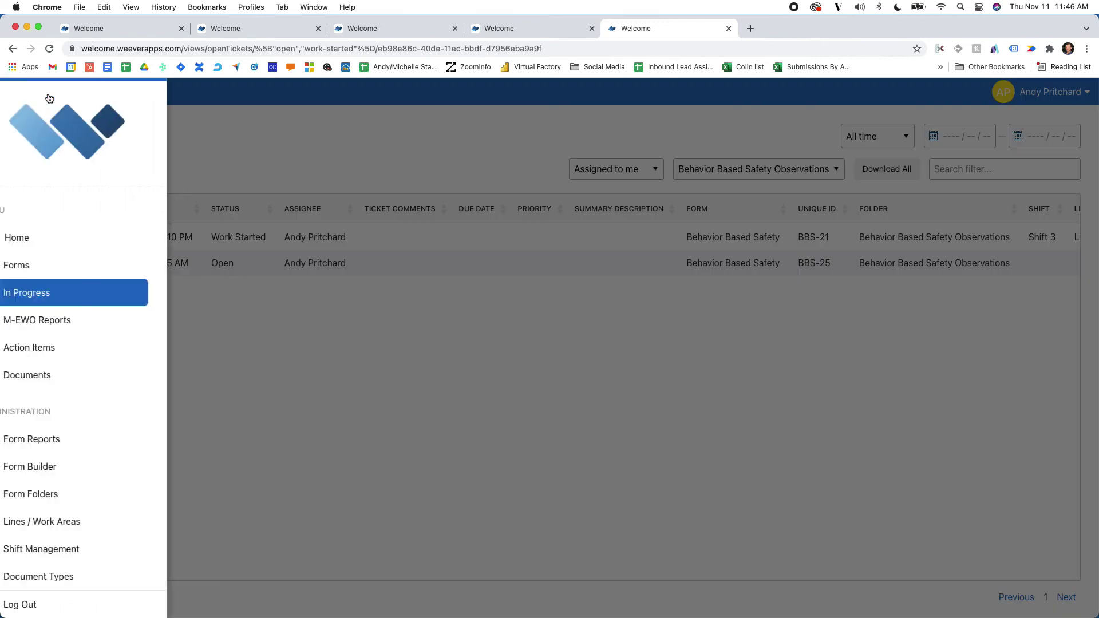
{"action": "left_click", "coordinate": [69, 237]}
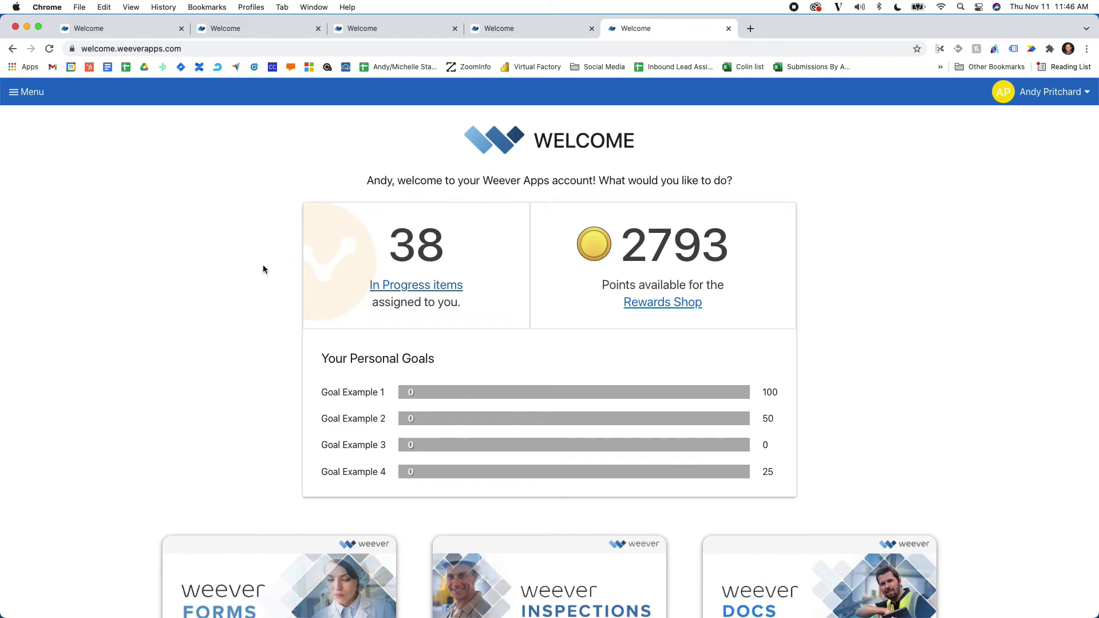
{"action": "left_click", "coordinate": [396, 283]}
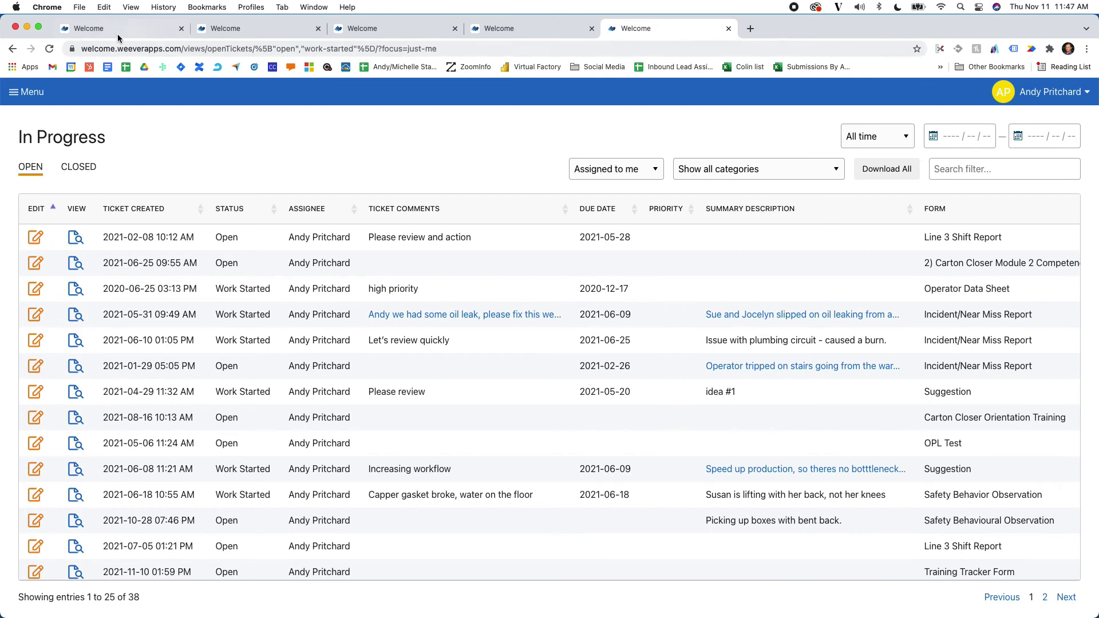
Step: Check in the Behavior Based Safety form's settings that submitting awards 10 points
{"action": "left_click", "coordinate": [118, 32]}
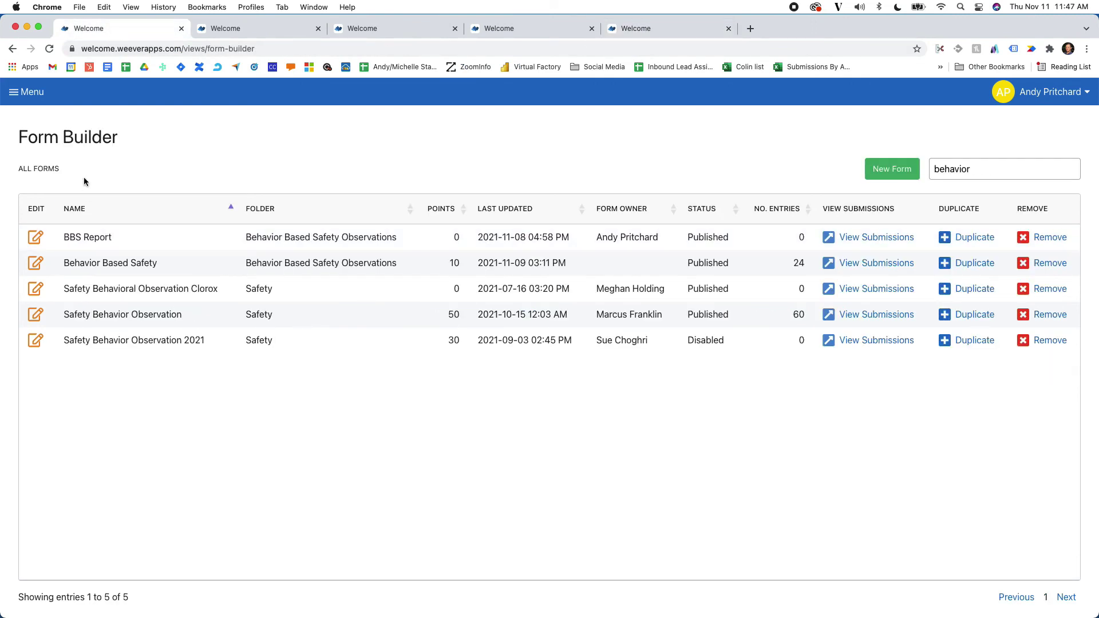
{"action": "left_click", "coordinate": [41, 264]}
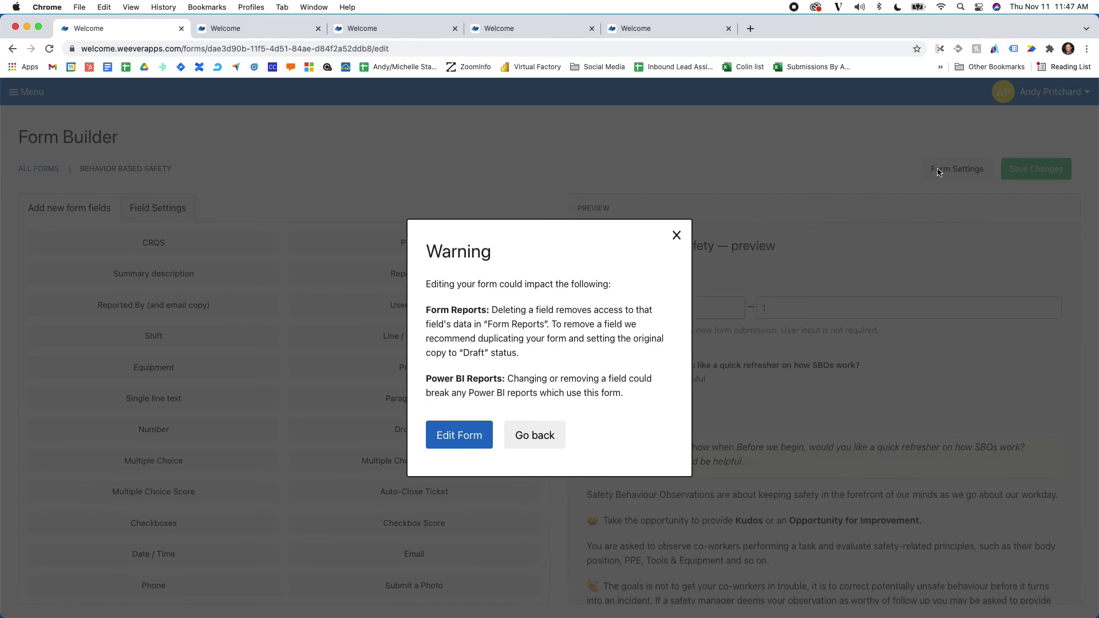
{"action": "left_click", "coordinate": [453, 444]}
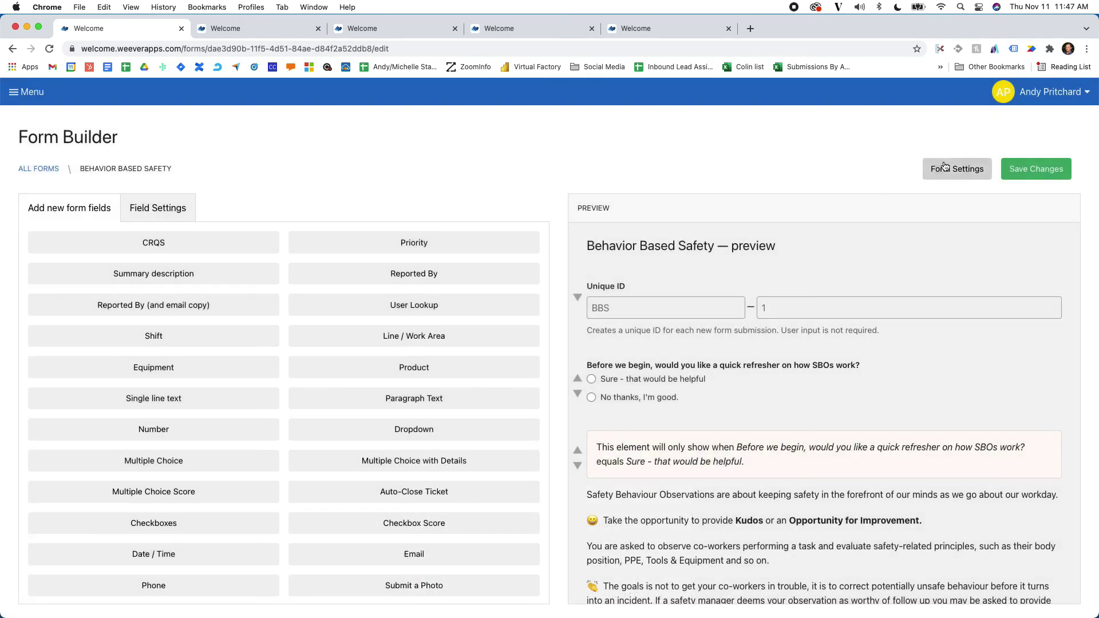
{"action": "left_click", "coordinate": [946, 167]}
{"action": "scroll", "coordinate": [558, 284], "scroll_direction": "down", "scroll_amount": 5}
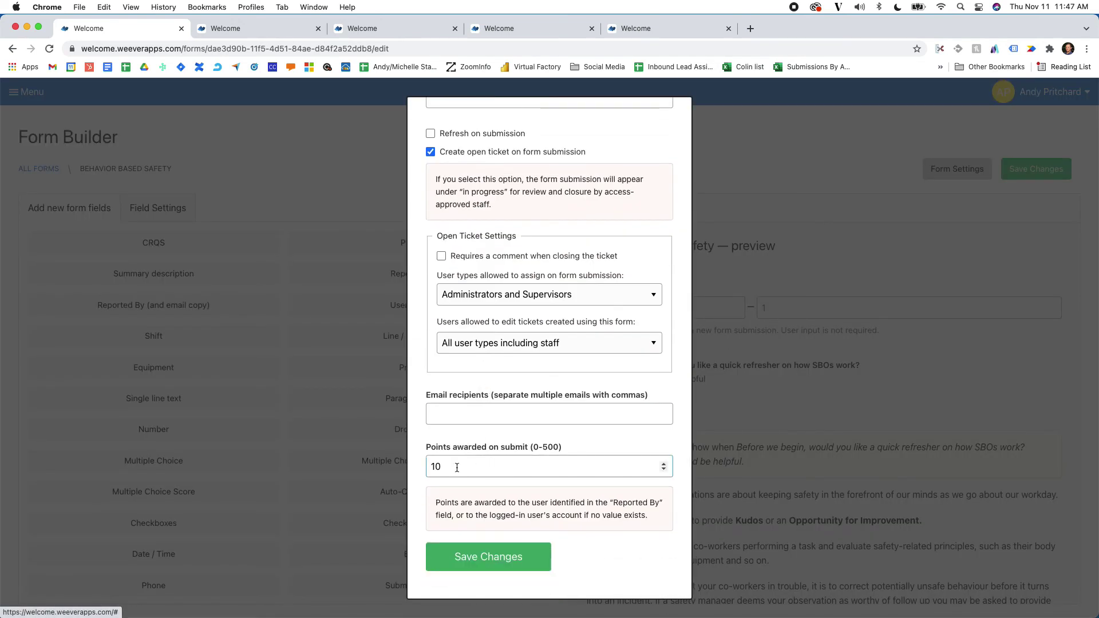
{"action": "left_click_drag", "start_coordinate": [457, 468], "coordinate": [429, 467]}
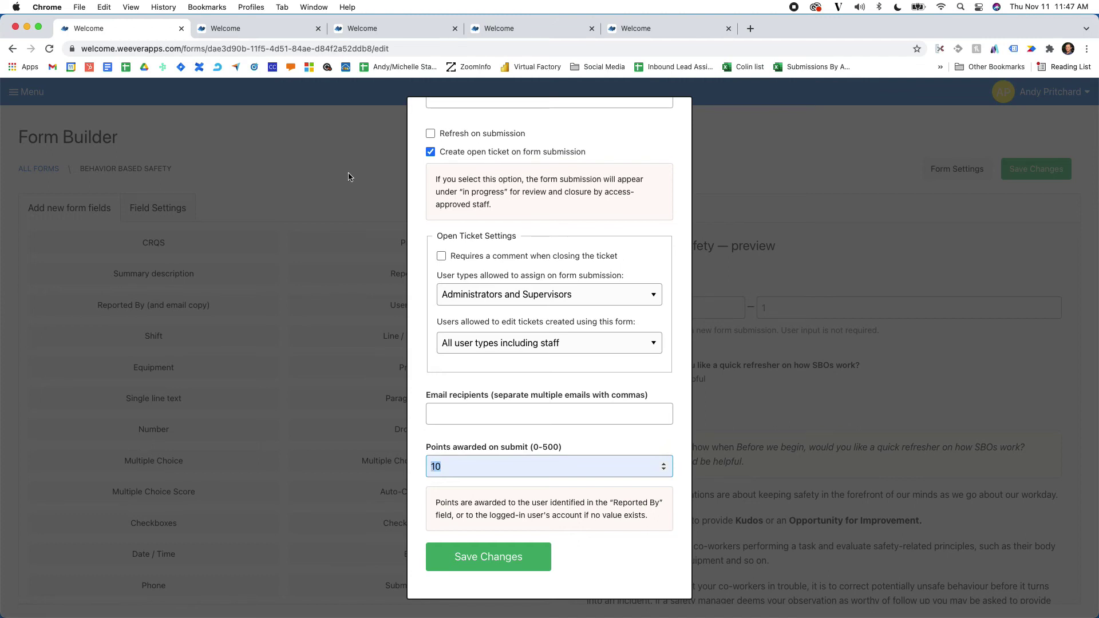
{"action": "left_click", "coordinate": [515, 27]}
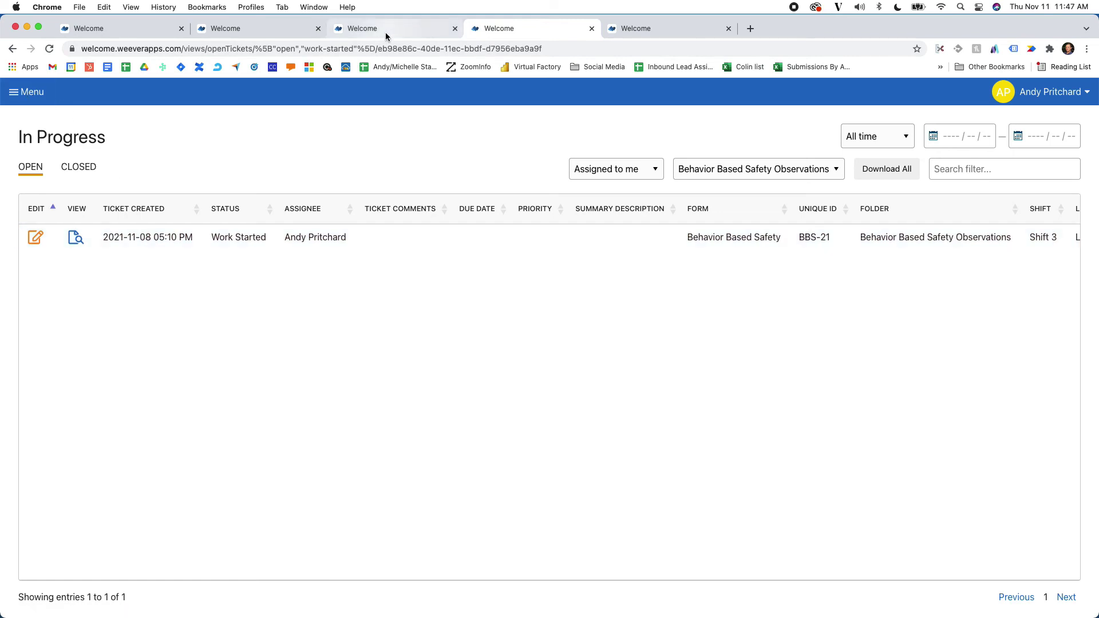
Step: Start a new Behavior Based Safety form from the Behavior Based Safety Observations folder
{"action": "left_click", "coordinate": [25, 91]}
{"action": "scroll", "coordinate": [54, 427], "scroll_direction": "down", "scroll_amount": 4}
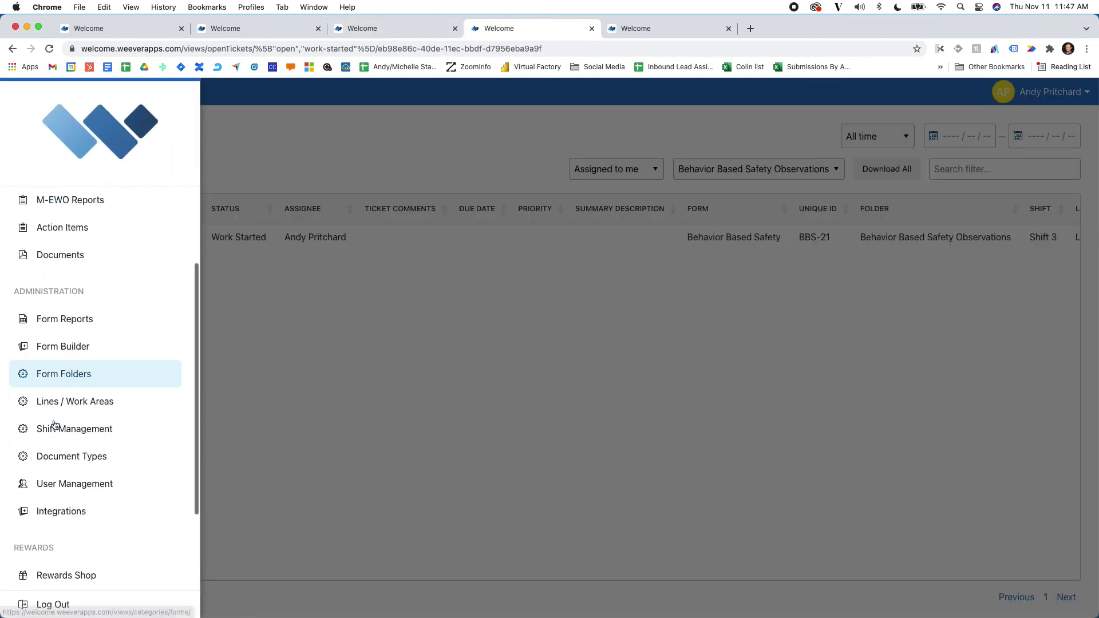
{"action": "left_click", "coordinate": [427, 337]}
{"action": "left_click", "coordinate": [387, 35]}
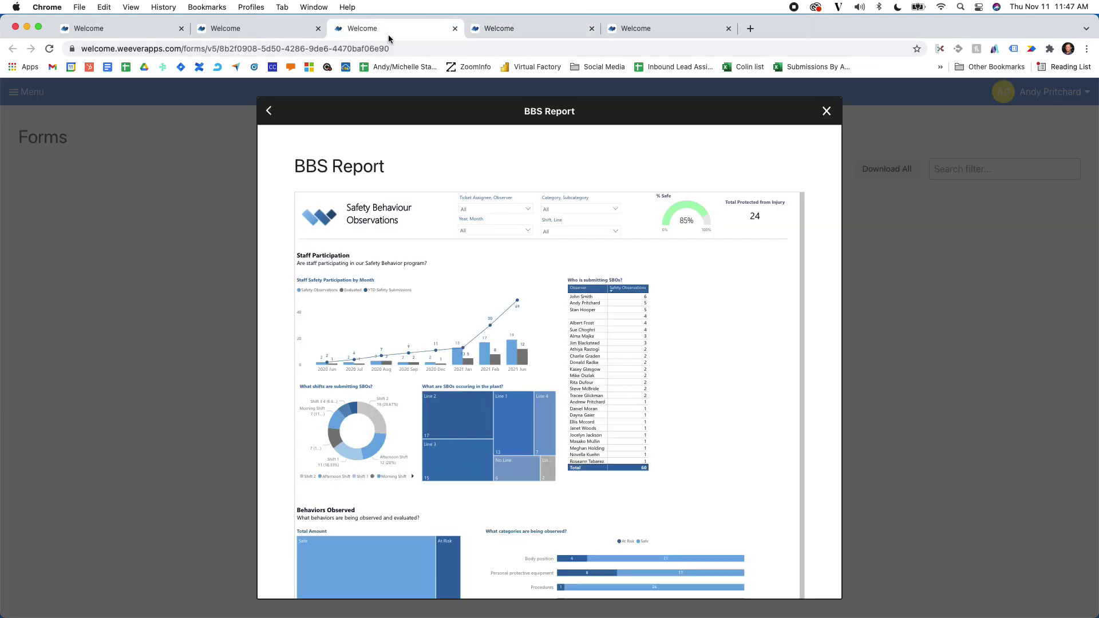
{"action": "left_click", "coordinate": [267, 29]}
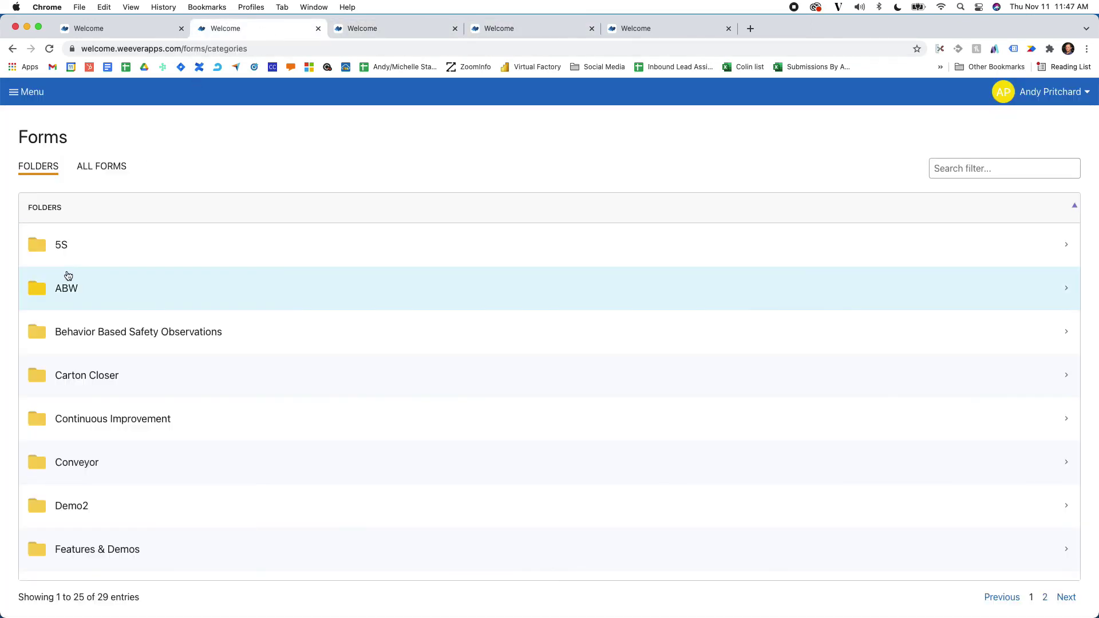
{"action": "left_click", "coordinate": [81, 334]}
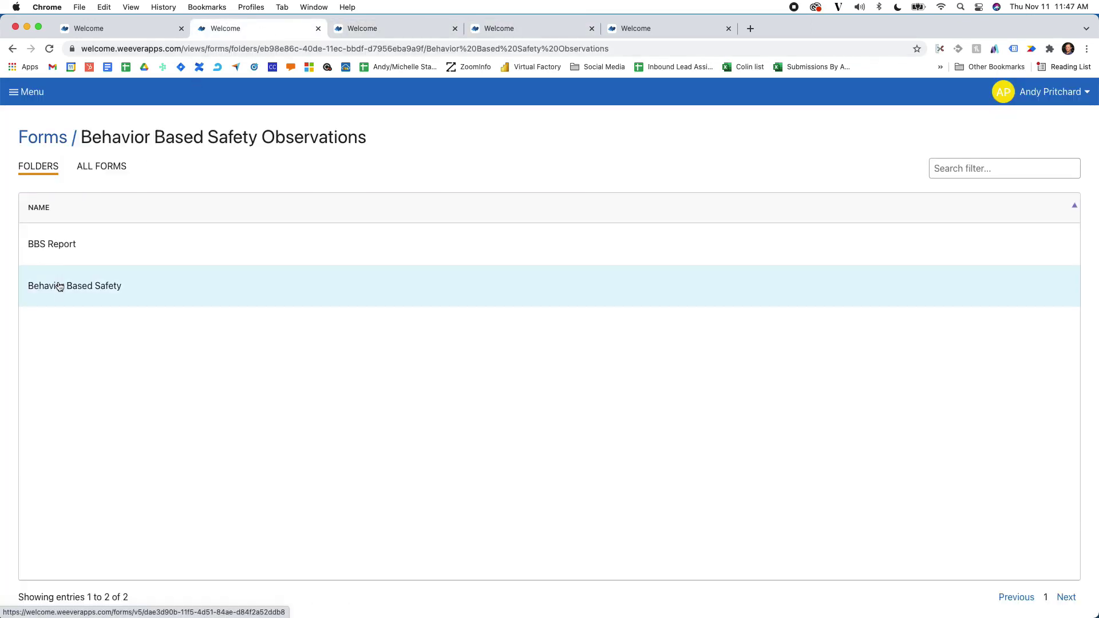
{"action": "left_click", "coordinate": [63, 283]}
Step: Set yourself as the observer and mark the observation outcome as Kudos
{"action": "scroll", "coordinate": [410, 368], "scroll_direction": "down", "scroll_amount": 2}
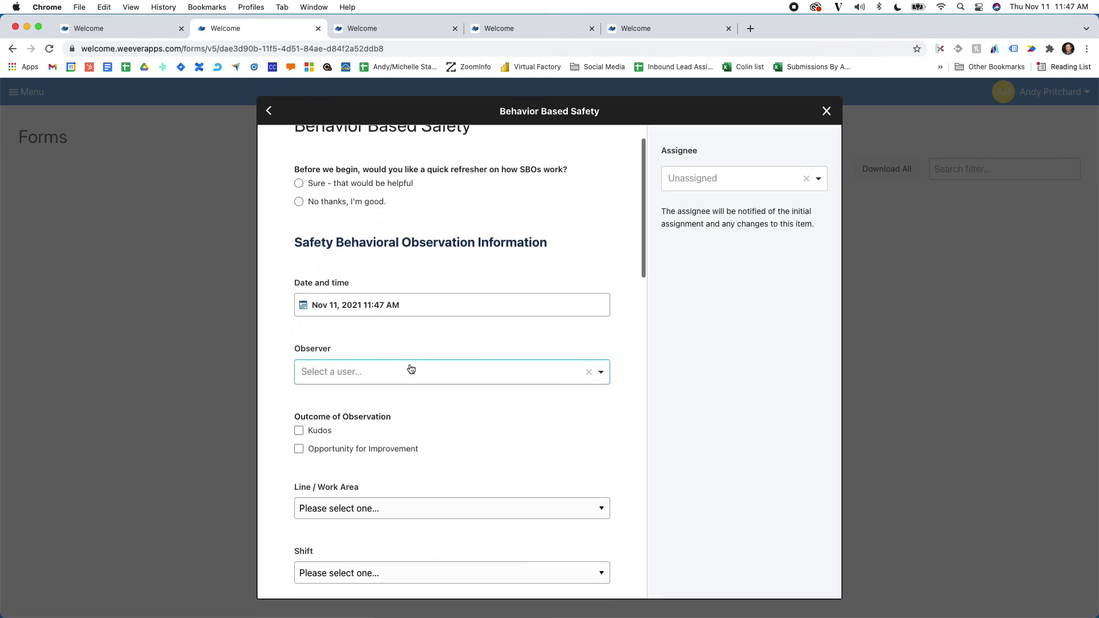
{"action": "left_click", "coordinate": [336, 366]}
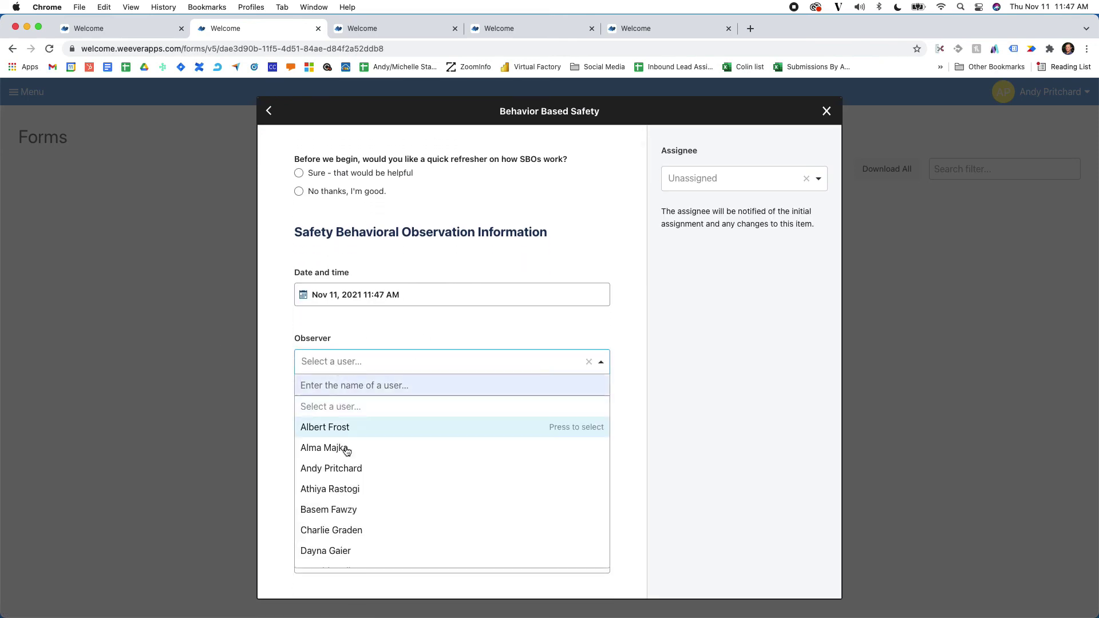
{"action": "left_click", "coordinate": [346, 468]}
{"action": "scroll", "coordinate": [339, 452], "scroll_direction": "down", "scroll_amount": 2}
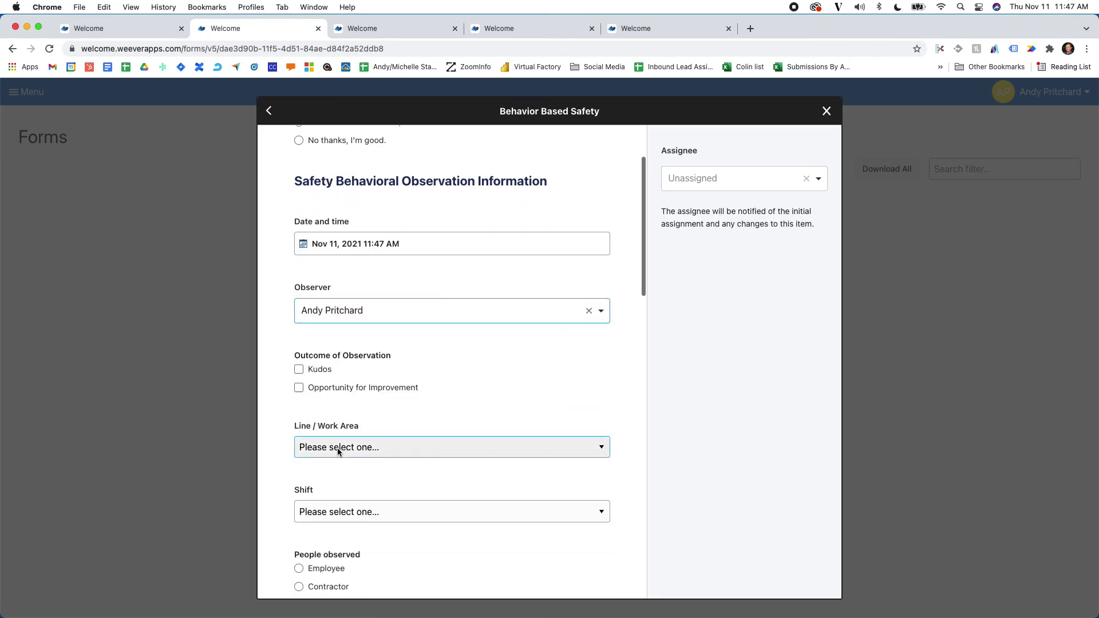
{"action": "left_click", "coordinate": [313, 371]}
Step: Choose Line 2 as the work area, Shift 2, and enter 4 people observed
{"action": "scroll", "coordinate": [321, 360], "scroll_direction": "down", "scroll_amount": 4}
{"action": "left_click", "coordinate": [324, 338]}
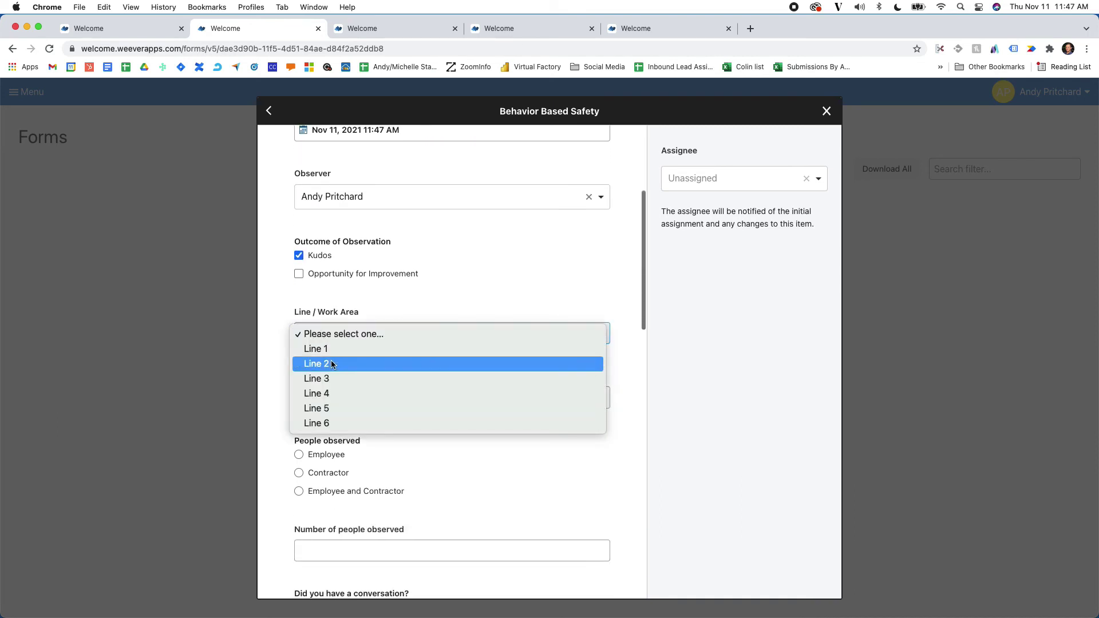
{"action": "left_click", "coordinate": [332, 360]}
{"action": "left_click", "coordinate": [328, 403]}
{"action": "left_click", "coordinate": [326, 426]}
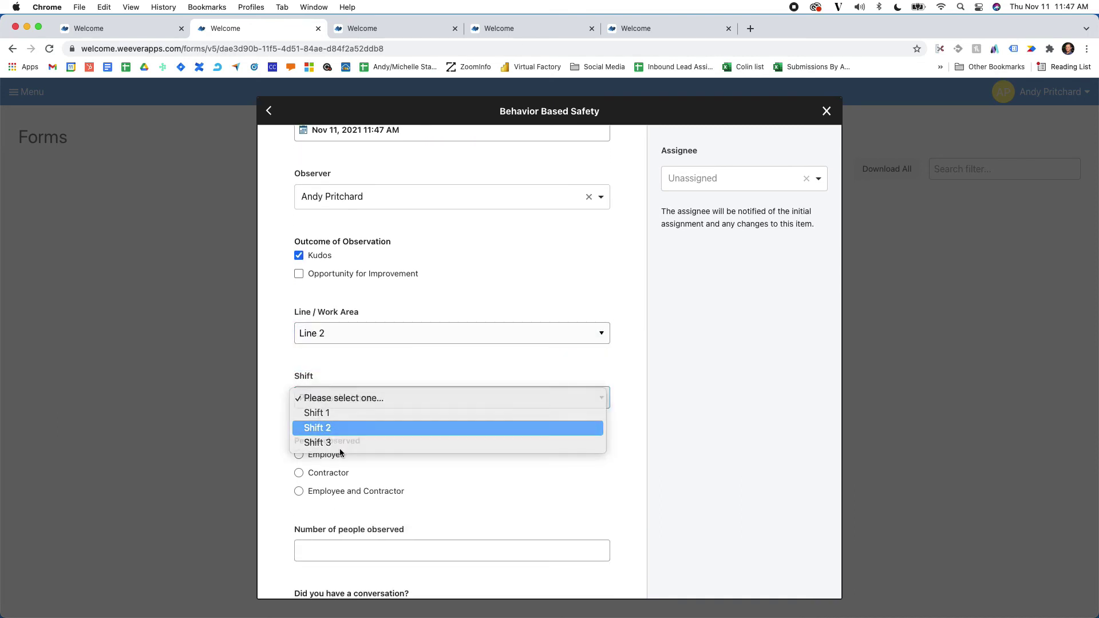
{"action": "scroll", "coordinate": [325, 401], "scroll_direction": "down", "scroll_amount": 4}
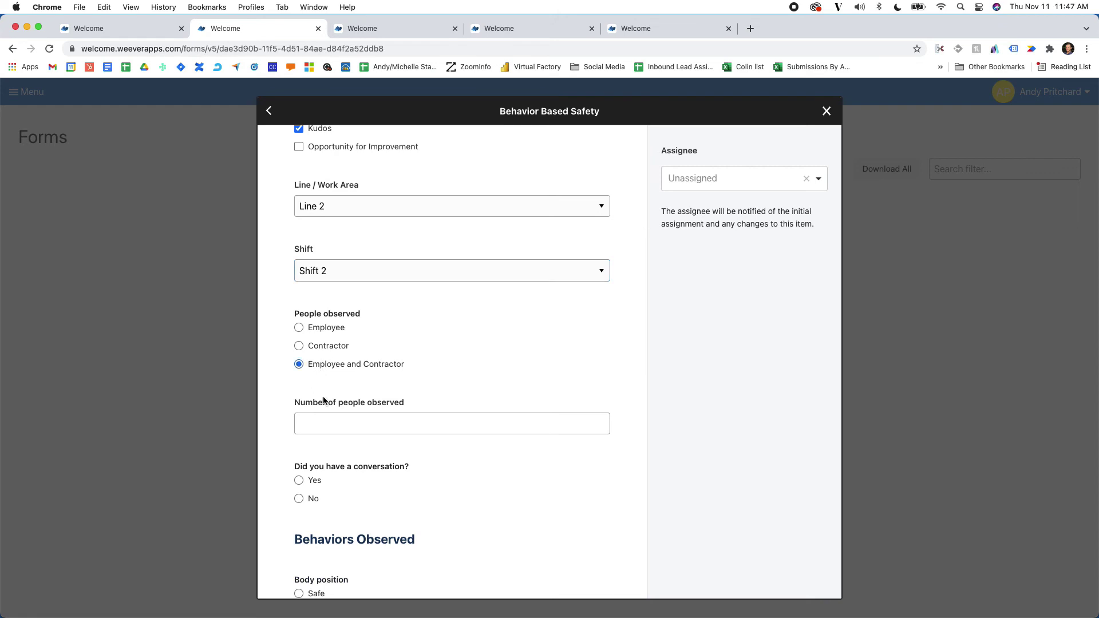
{"action": "left_click", "coordinate": [322, 419]}
{"action": "type", "text": "4"}
Step: Answer No to having a conversation and rate body position, PPE, tools, environment and procedures Safe
{"action": "scroll", "coordinate": [330, 424], "scroll_direction": "down", "scroll_amount": 4}
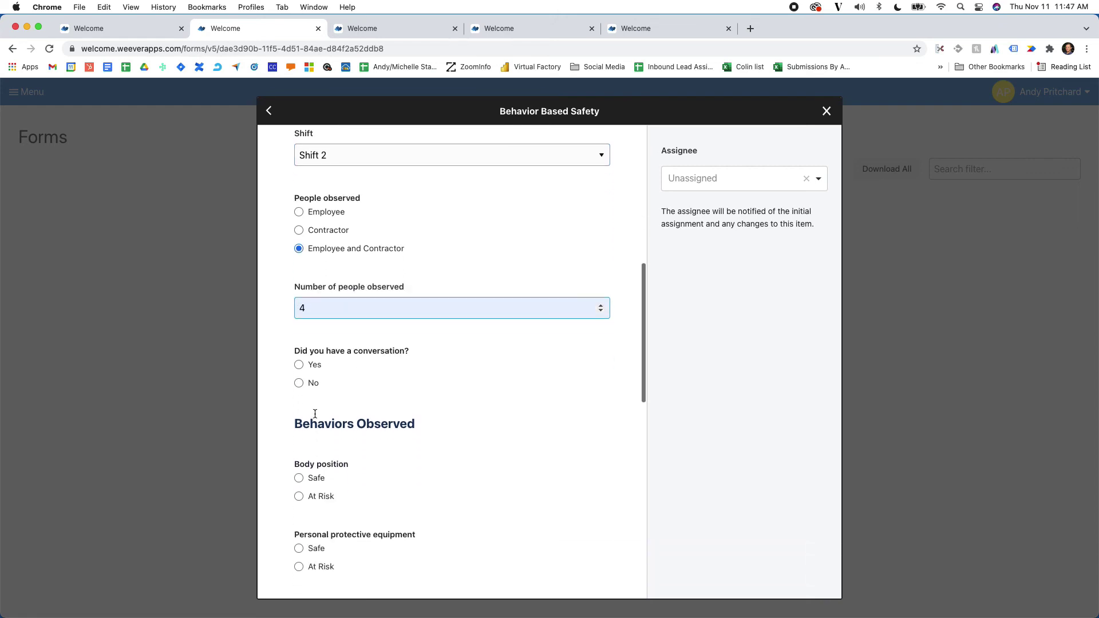
{"action": "left_click", "coordinate": [311, 382]}
{"action": "scroll", "coordinate": [321, 396], "scroll_direction": "down", "scroll_amount": 1}
{"action": "scroll", "coordinate": [339, 403], "scroll_direction": "down", "scroll_amount": 5}
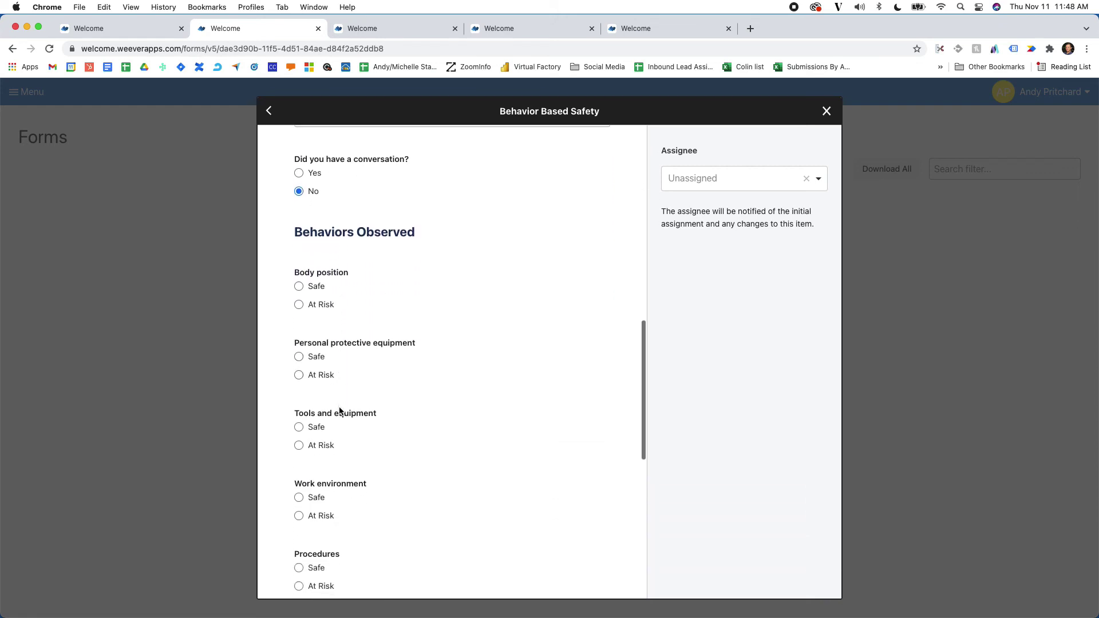
{"action": "left_click", "coordinate": [313, 290]}
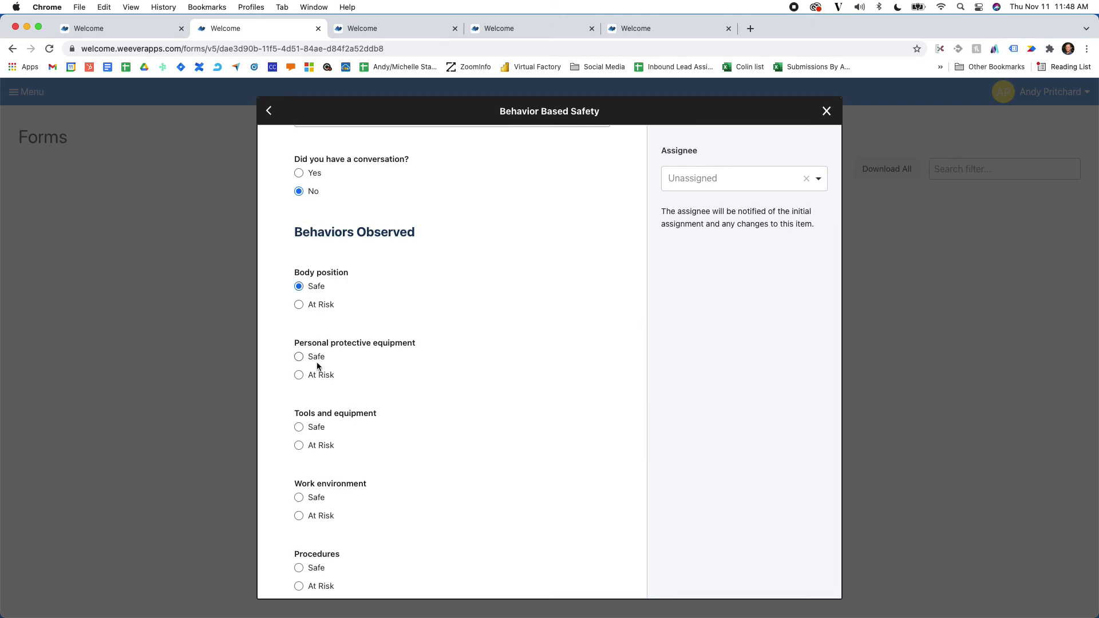
{"action": "left_click", "coordinate": [316, 360]}
{"action": "scroll", "coordinate": [336, 394], "scroll_direction": "down", "scroll_amount": 1}
{"action": "scroll", "coordinate": [329, 378], "scroll_direction": "down", "scroll_amount": 1}
{"action": "left_click", "coordinate": [319, 360]}
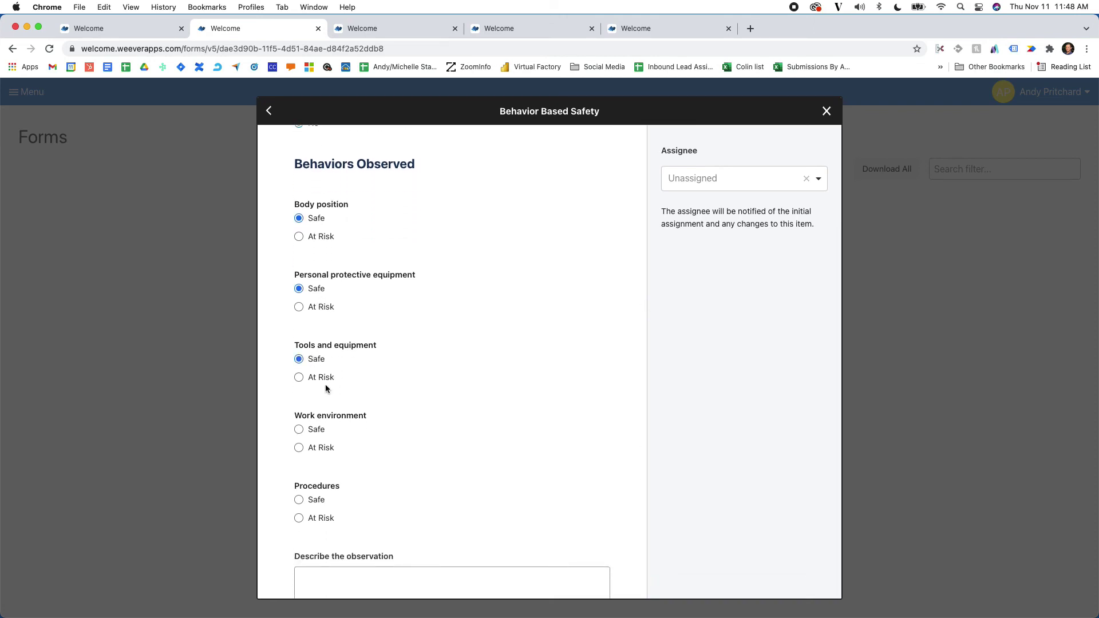
{"action": "scroll", "coordinate": [321, 384], "scroll_direction": "down", "scroll_amount": 2}
{"action": "left_click", "coordinate": [316, 372]}
{"action": "left_click", "coordinate": [316, 442]}
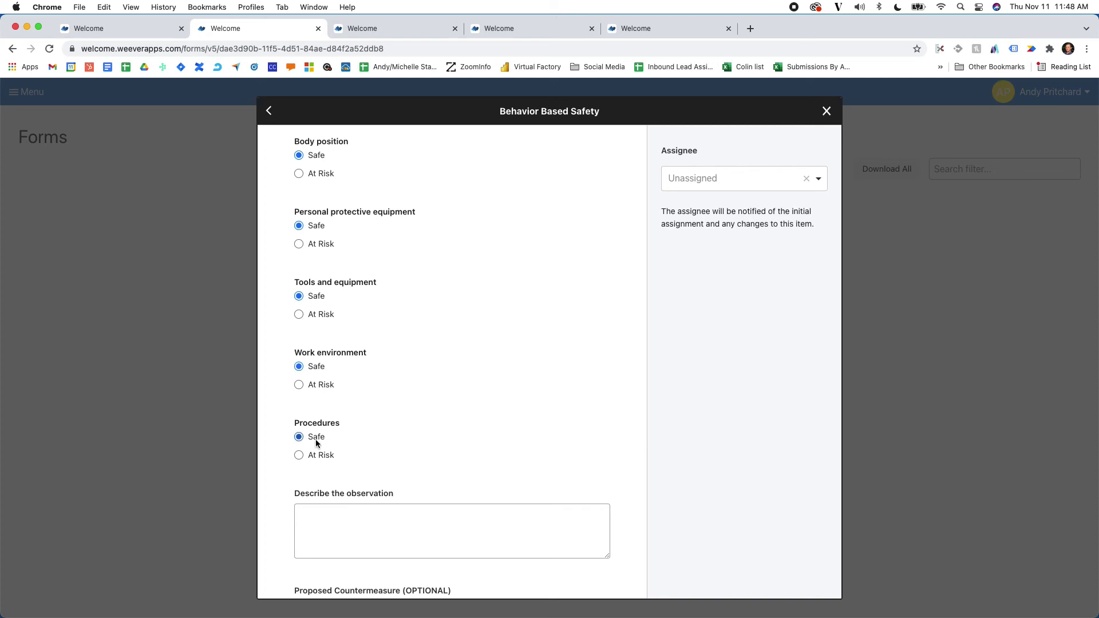
Step: Change personal protective equipment to At Risk for Hearing, leave the countermeasure empty, and submit
{"action": "scroll", "coordinate": [342, 441], "scroll_direction": "up", "scroll_amount": 1}
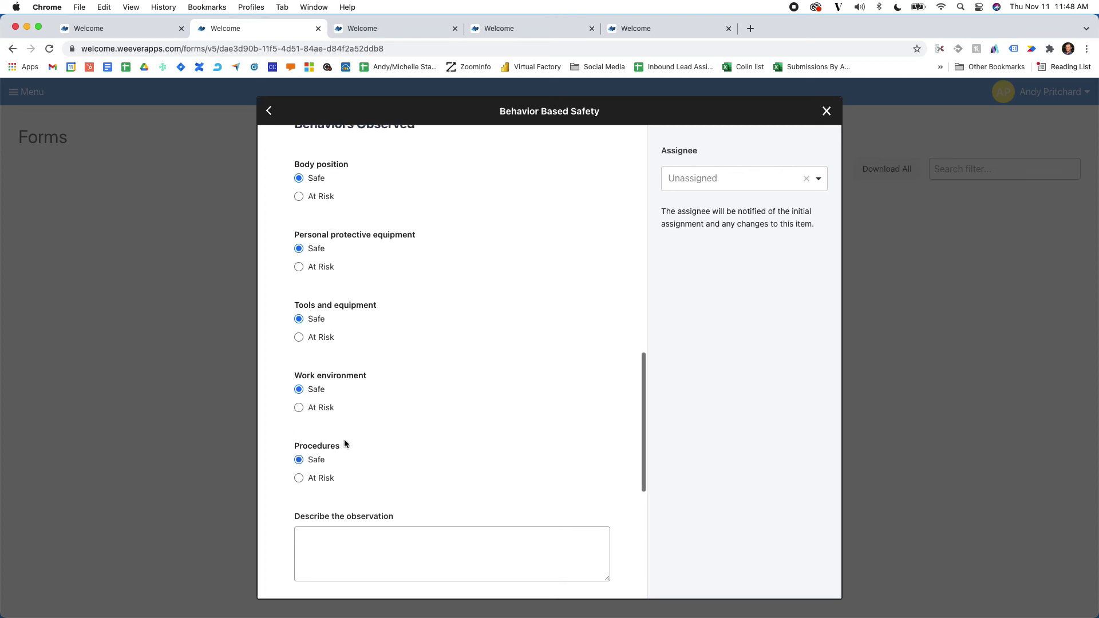
{"action": "left_click", "coordinate": [317, 269]}
{"action": "left_click", "coordinate": [333, 328]}
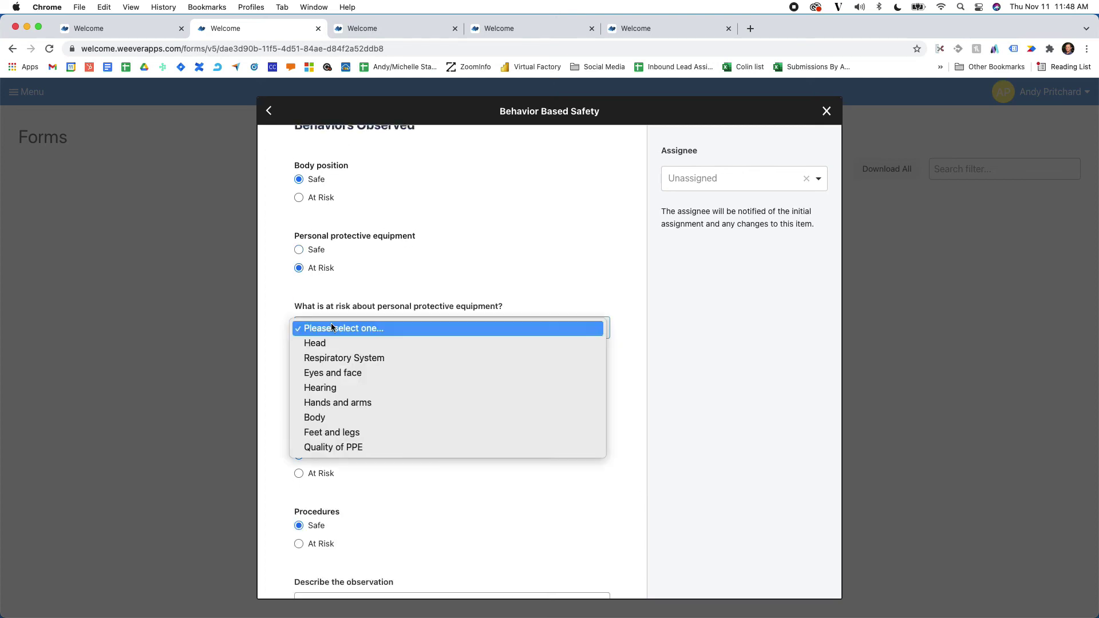
{"action": "left_click", "coordinate": [338, 393]}
{"action": "scroll", "coordinate": [278, 400], "scroll_direction": "down", "scroll_amount": 5}
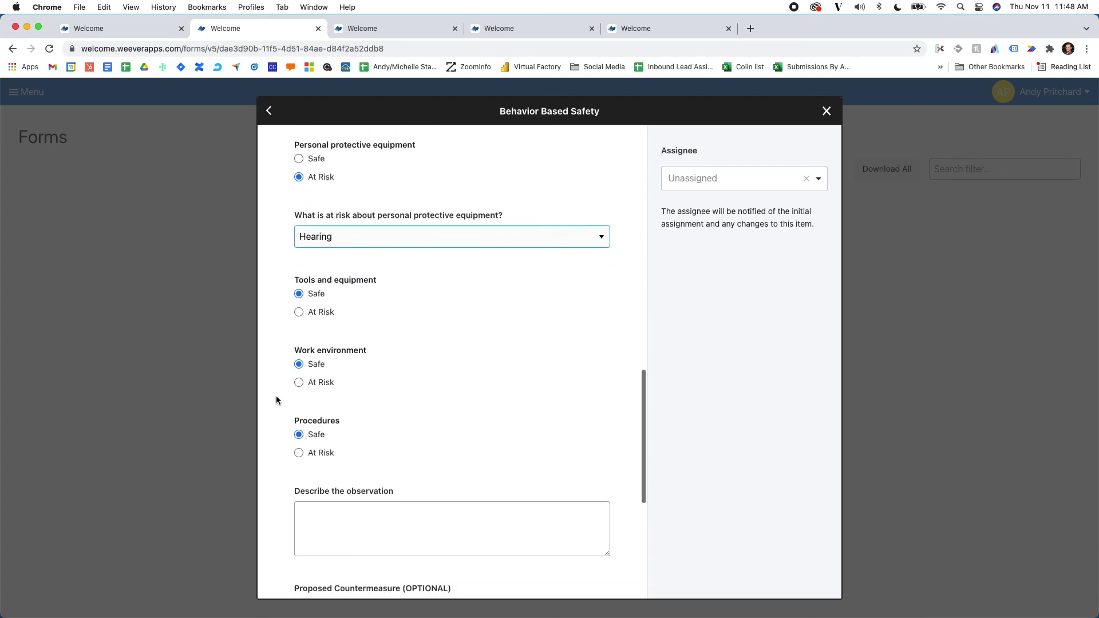
{"action": "scroll", "coordinate": [277, 400], "scroll_direction": "down", "scroll_amount": 3}
{"action": "left_click", "coordinate": [336, 342]}
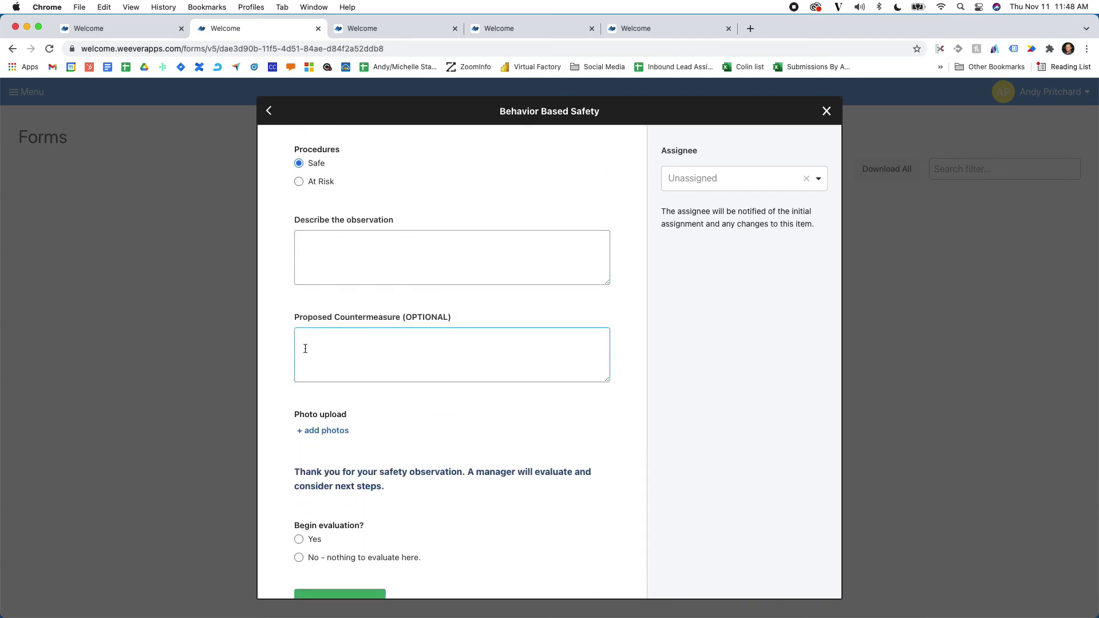
{"action": "left_click", "coordinate": [275, 348]}
{"action": "scroll", "coordinate": [274, 348], "scroll_direction": "down", "scroll_amount": 1}
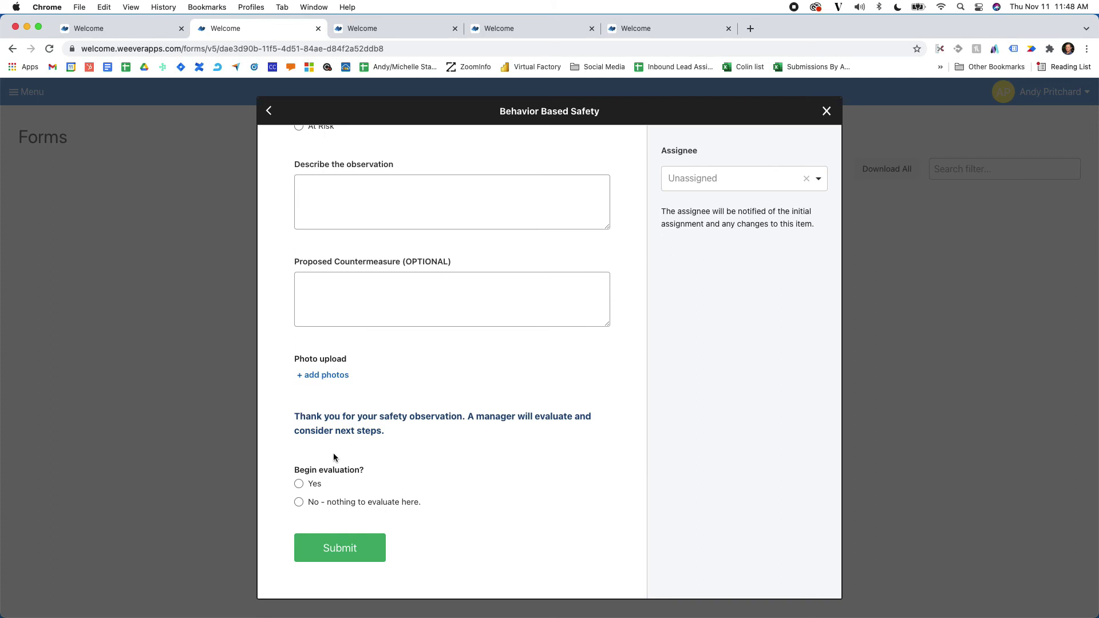
{"action": "left_click", "coordinate": [343, 548]}
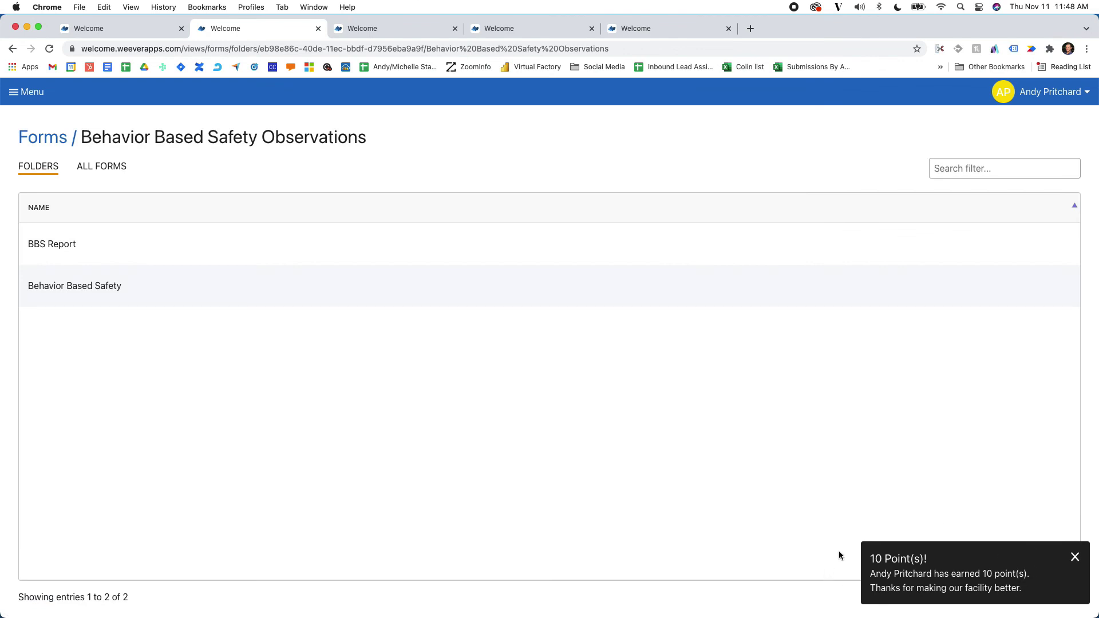
Step: Spend 300 points on the Nintendo eShop Gift Card in the Rewards Shop and dismiss the confirmation
{"action": "left_click", "coordinate": [24, 94]}
{"action": "scroll", "coordinate": [57, 412], "scroll_direction": "down", "scroll_amount": 5}
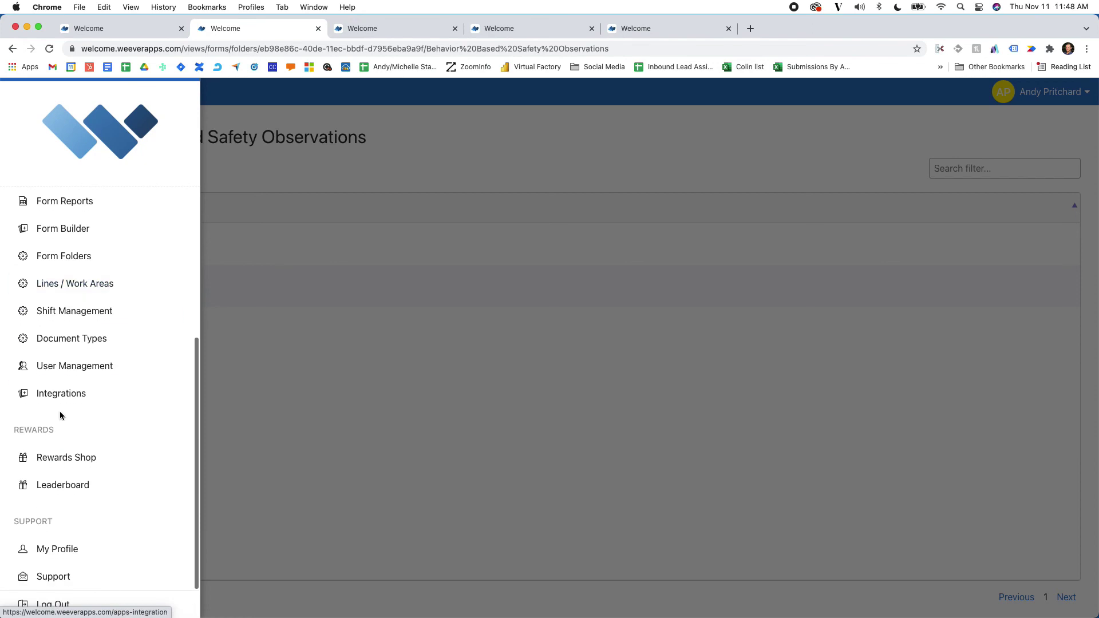
{"action": "left_click", "coordinate": [71, 463]}
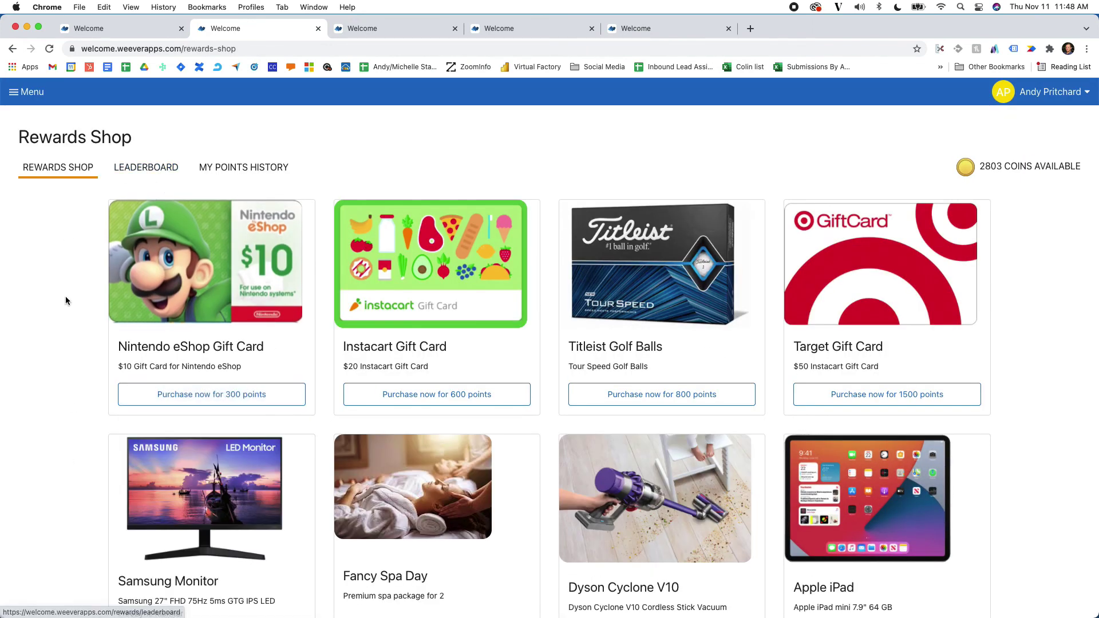
{"action": "scroll", "coordinate": [60, 335], "scroll_direction": "down", "scroll_amount": 2}
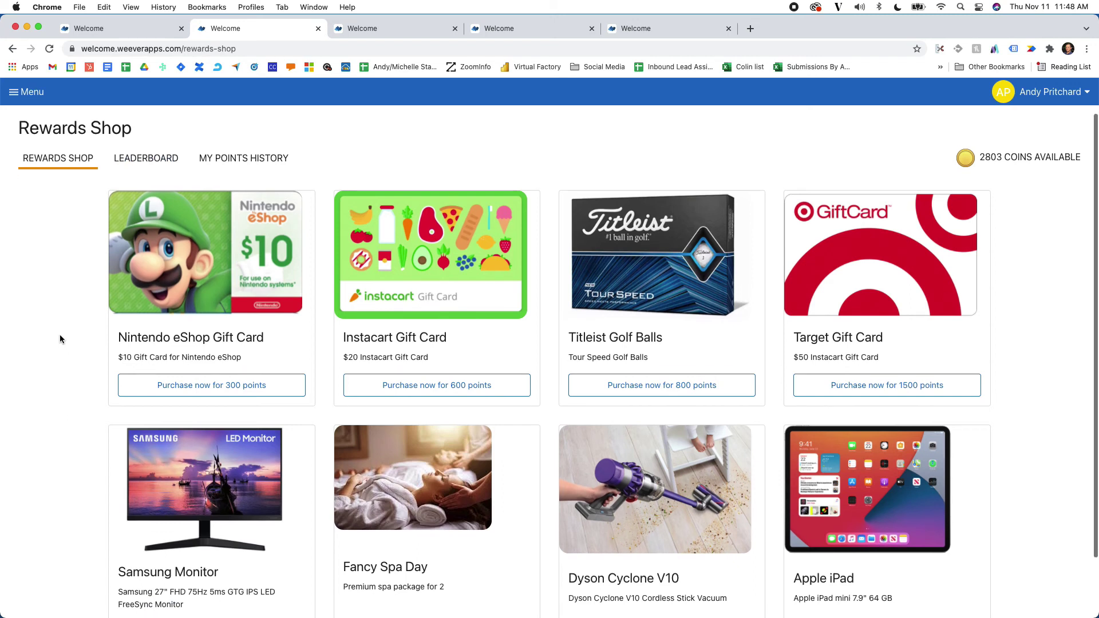
{"action": "scroll", "coordinate": [59, 339], "scroll_direction": "up", "scroll_amount": 1}
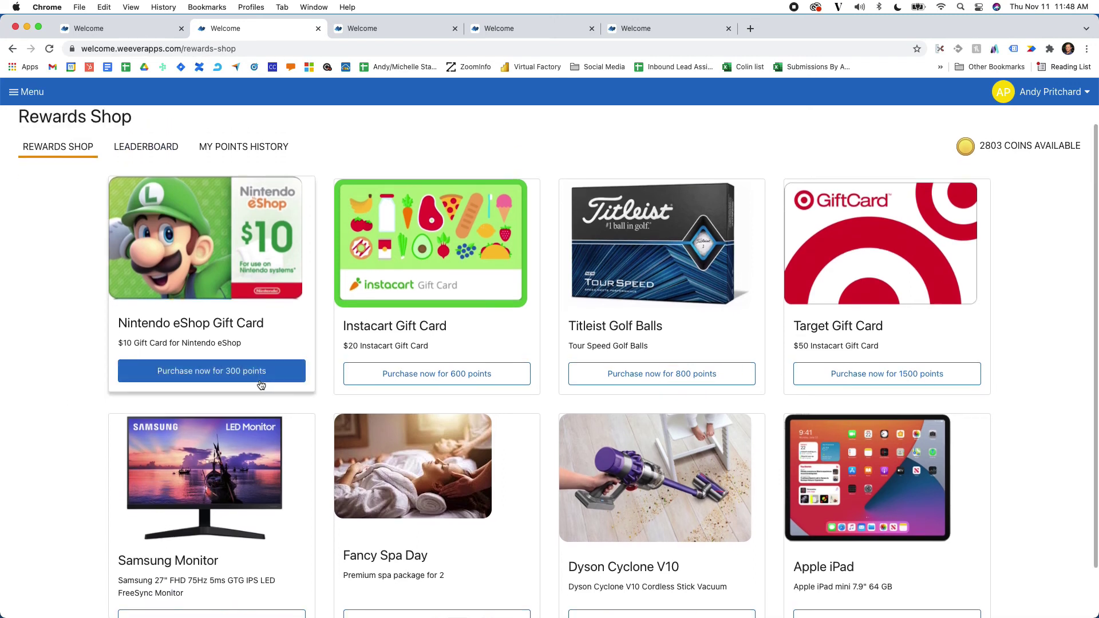
{"action": "left_click", "coordinate": [231, 379]}
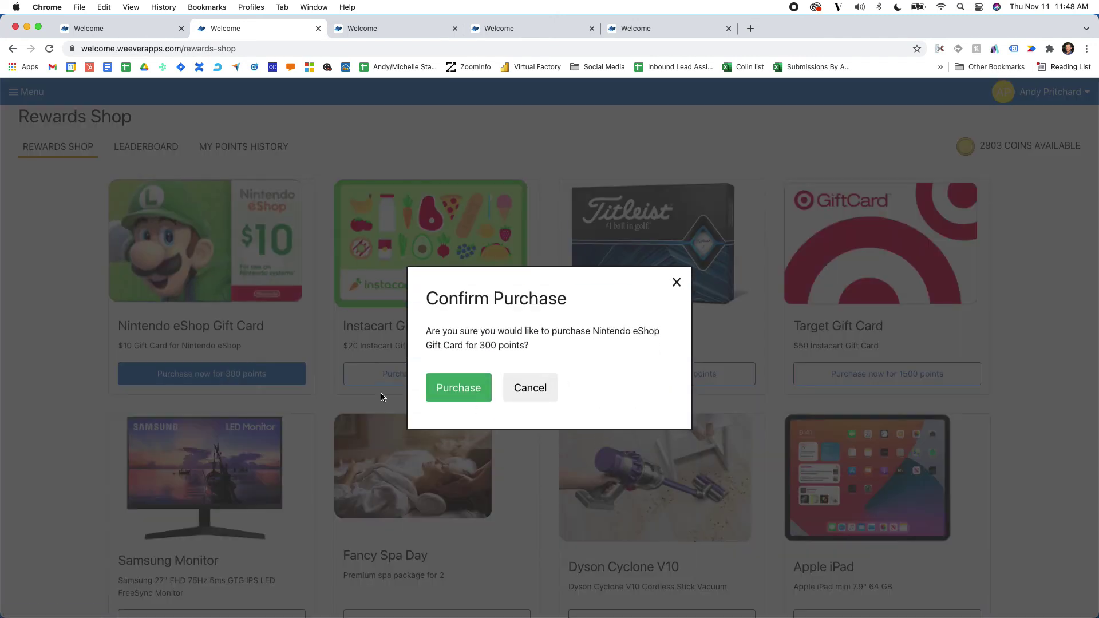
{"action": "left_click", "coordinate": [459, 395]}
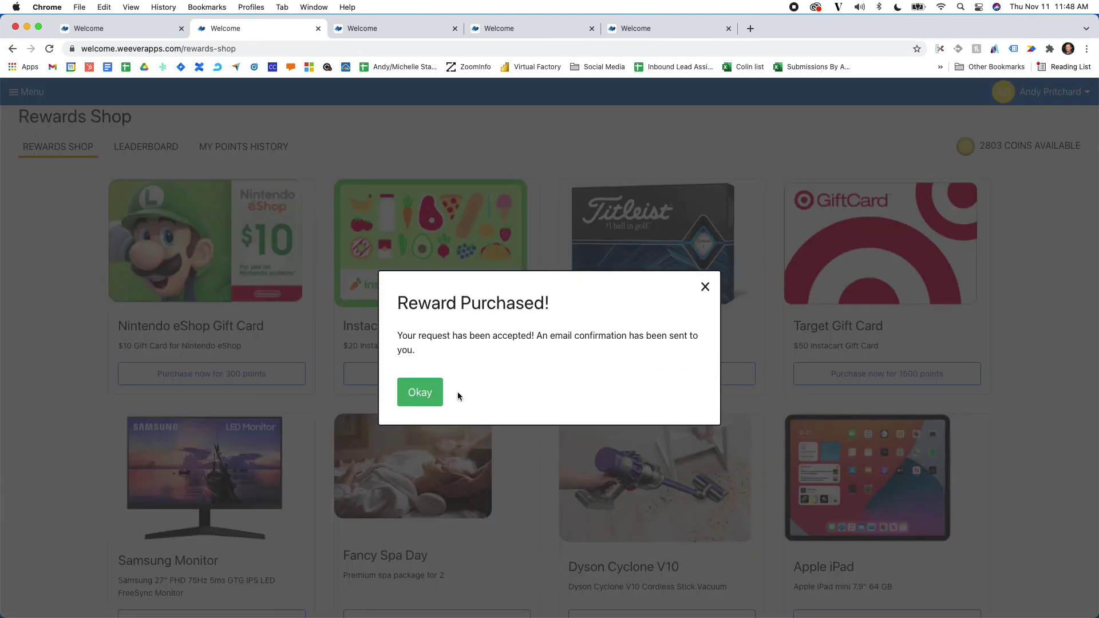
{"action": "left_click", "coordinate": [424, 398]}
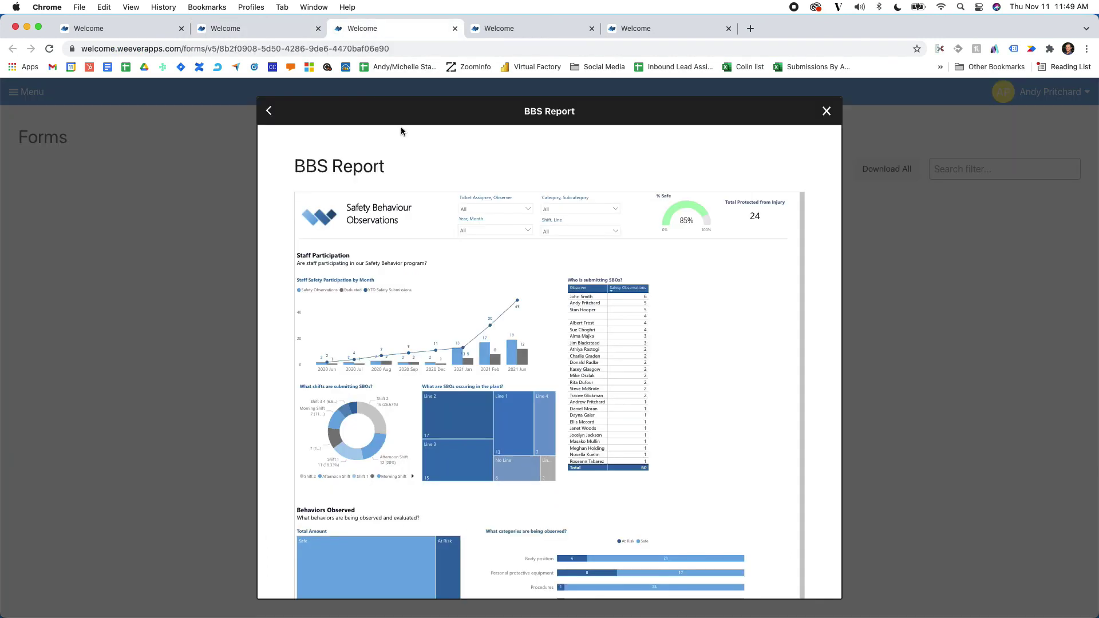
Step: Scroll the BBS Report down to the Power BI Behaviors Observed and Safety Outcomes charts
{"action": "scroll", "coordinate": [642, 473], "scroll_direction": "down", "scroll_amount": 5}
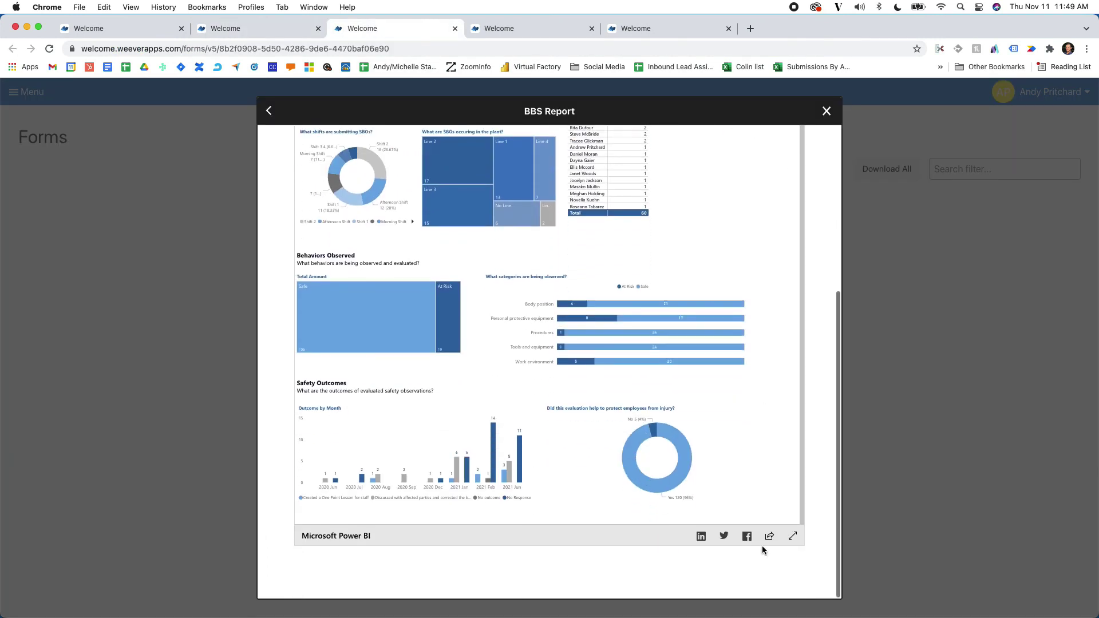
Step: Show the BBS report full screen and scroll to Staff Participation: 49 YTD submissions, 60 observations by observer
{"action": "left_click", "coordinate": [792, 536]}
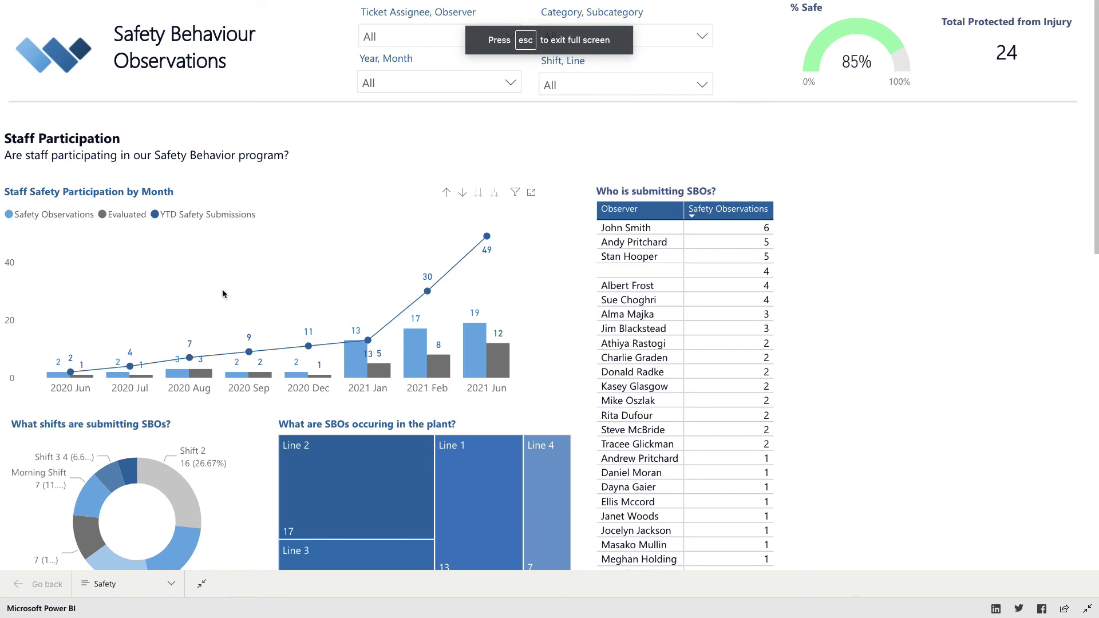
{"action": "scroll", "coordinate": [187, 291], "scroll_direction": "down", "scroll_amount": 1}
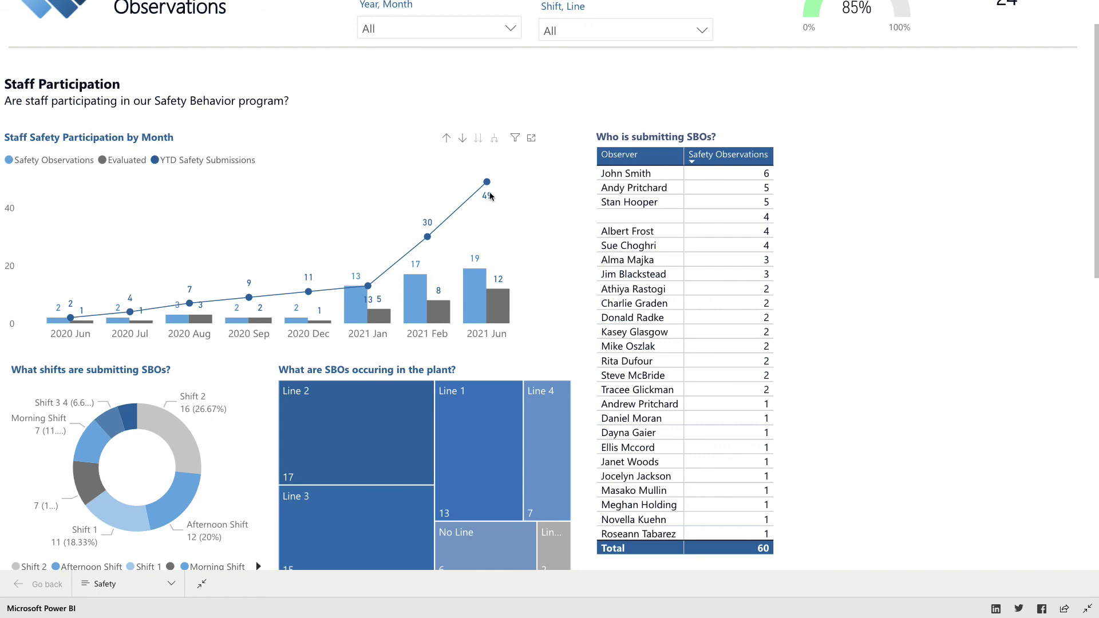
{"action": "scroll", "coordinate": [387, 292], "scroll_direction": "down", "scroll_amount": 1}
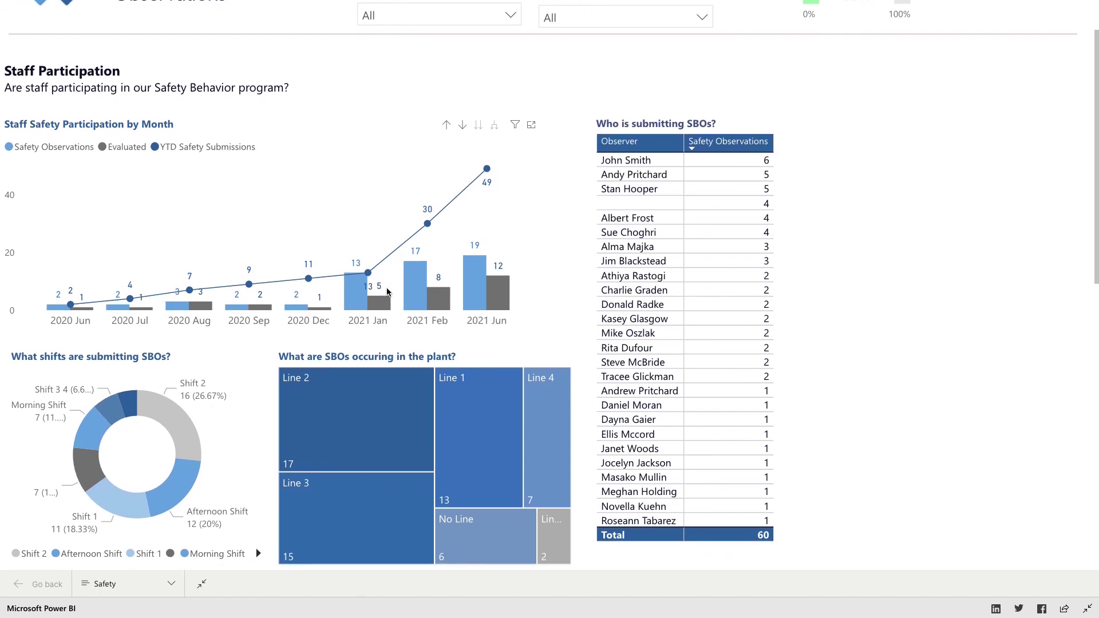
{"action": "scroll", "coordinate": [387, 292], "scroll_direction": "down", "scroll_amount": 1}
{"action": "scroll", "coordinate": [292, 359], "scroll_direction": "down", "scroll_amount": 1}
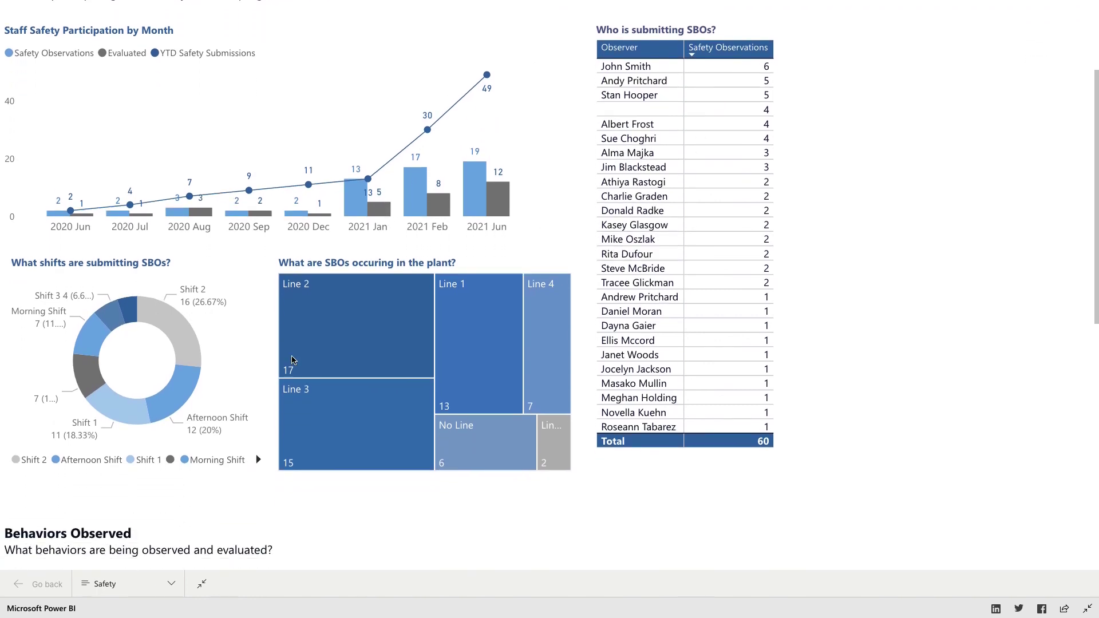
{"action": "scroll", "coordinate": [292, 359], "scroll_direction": "down", "scroll_amount": 2}
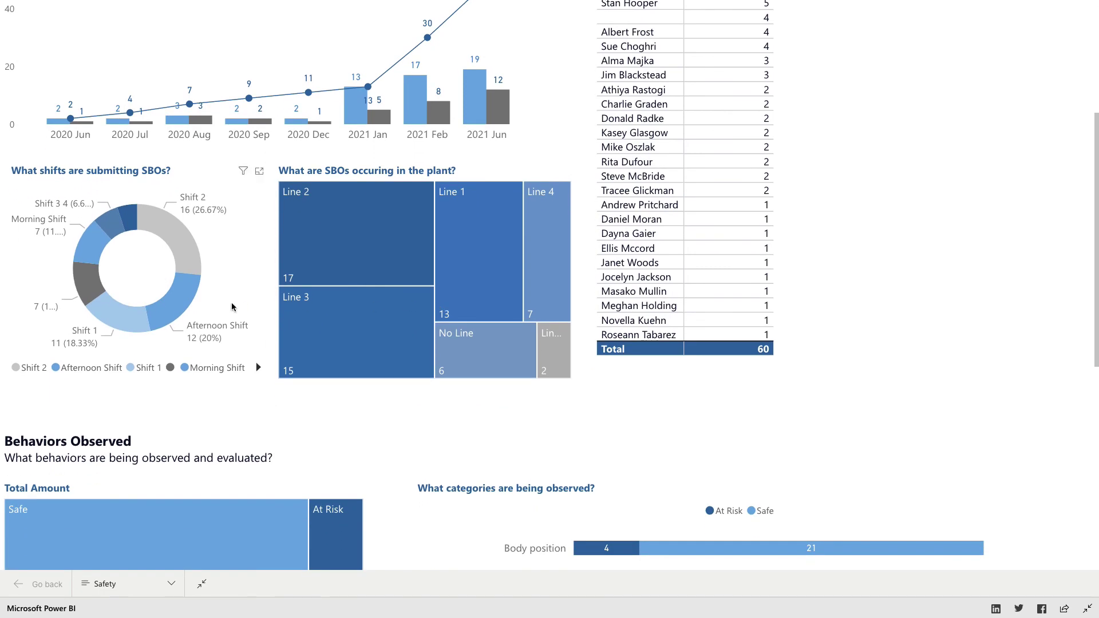
{"action": "scroll", "coordinate": [231, 308], "scroll_direction": "down", "scroll_amount": 5}
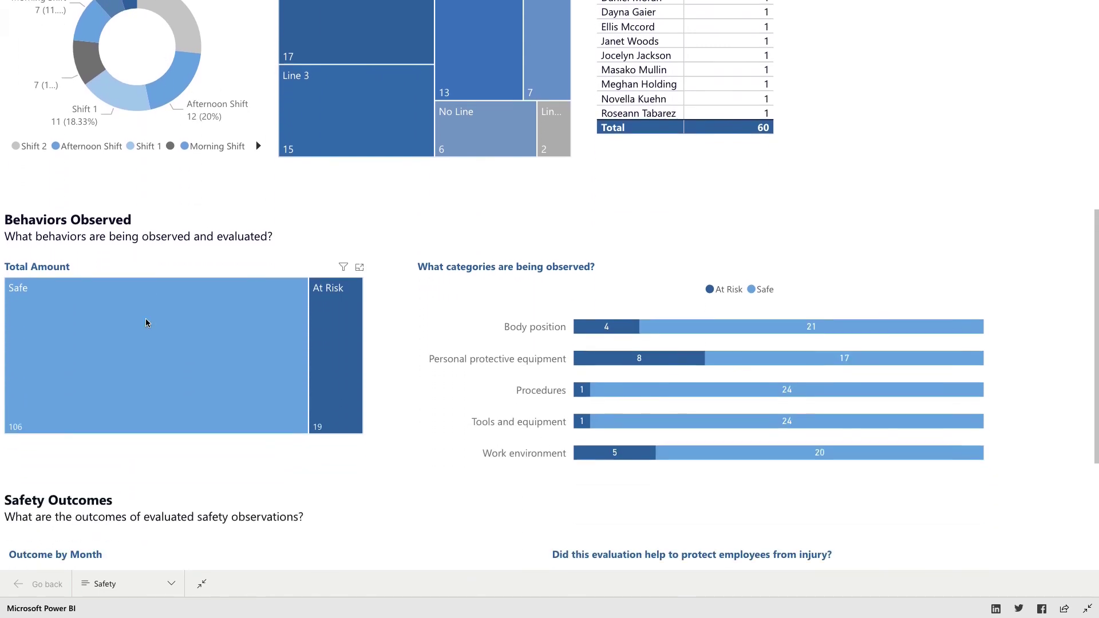
{"action": "scroll", "coordinate": [146, 323], "scroll_direction": "down", "scroll_amount": 1}
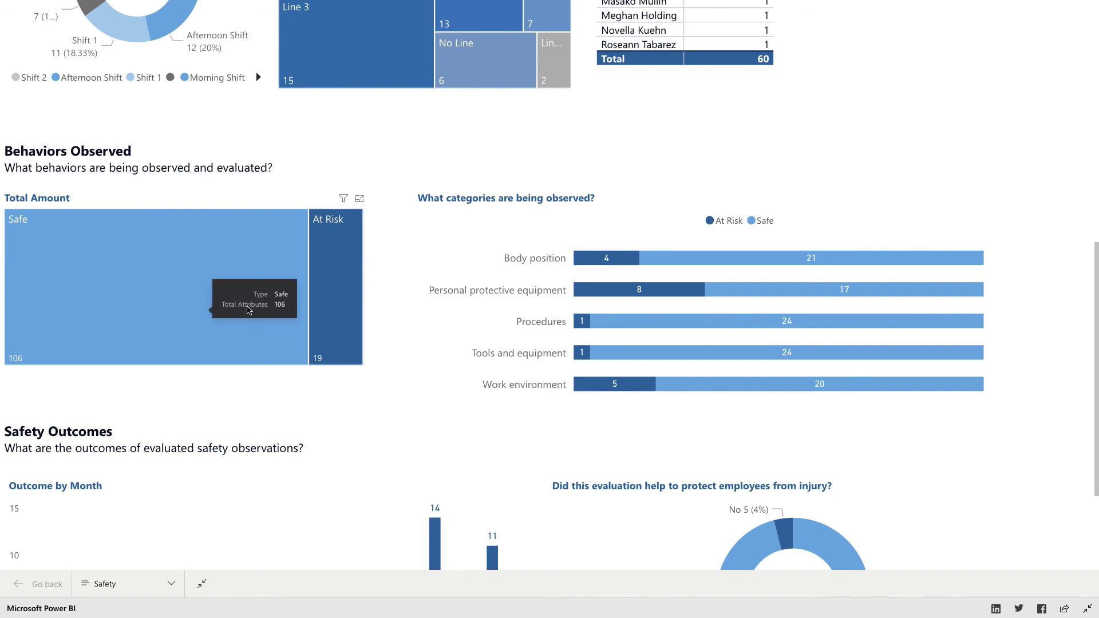
{"action": "scroll", "coordinate": [445, 241], "scroll_direction": "down", "scroll_amount": 1}
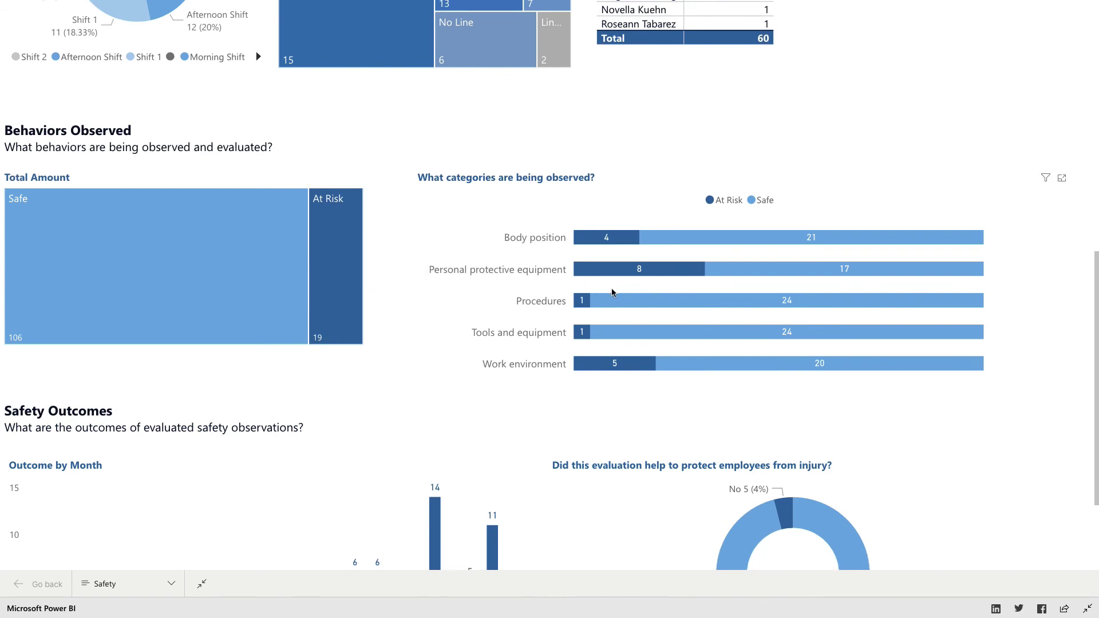
{"action": "scroll", "coordinate": [612, 293], "scroll_direction": "down", "scroll_amount": 1}
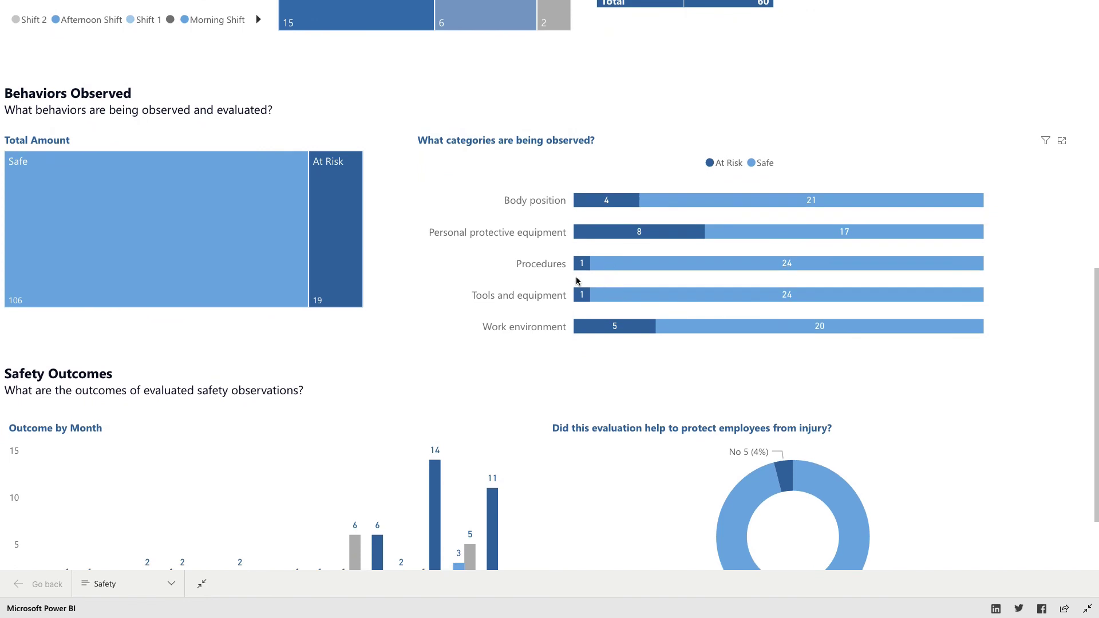
{"action": "scroll", "coordinate": [577, 281], "scroll_direction": "down", "scroll_amount": 3}
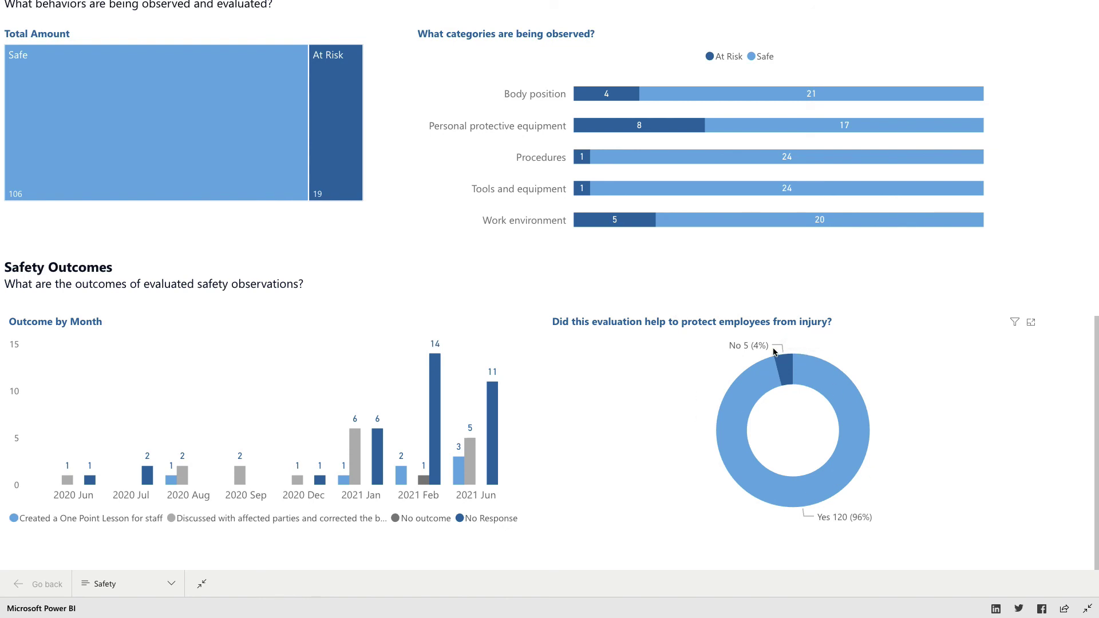
{"action": "scroll", "coordinate": [677, 345], "scroll_direction": "up", "scroll_amount": 2}
{"action": "scroll", "coordinate": [673, 350], "scroll_direction": "up", "scroll_amount": 10}
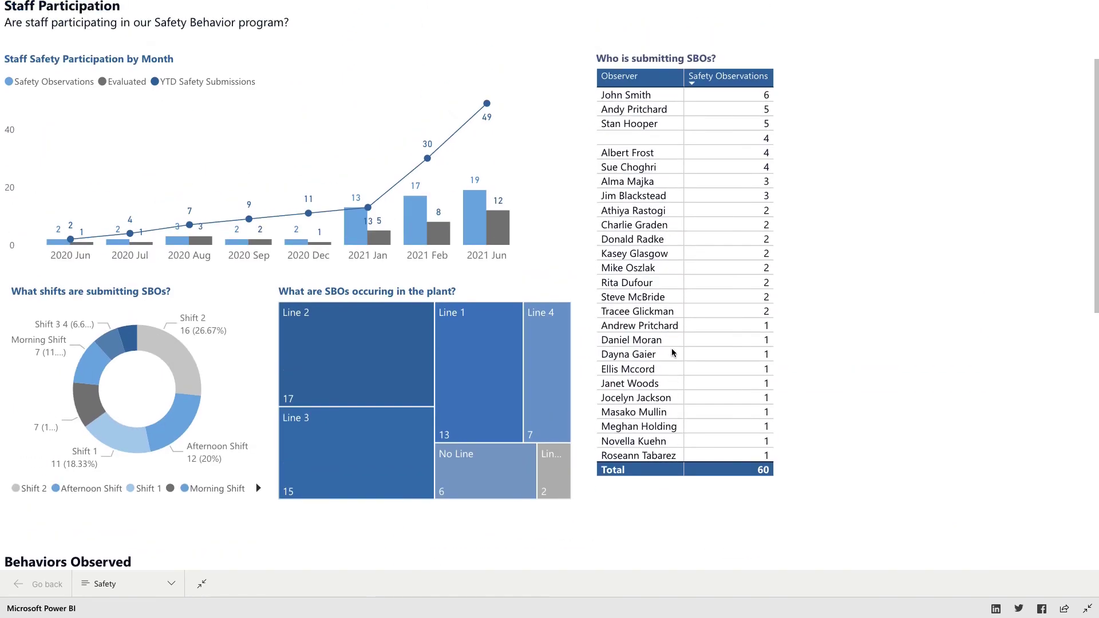